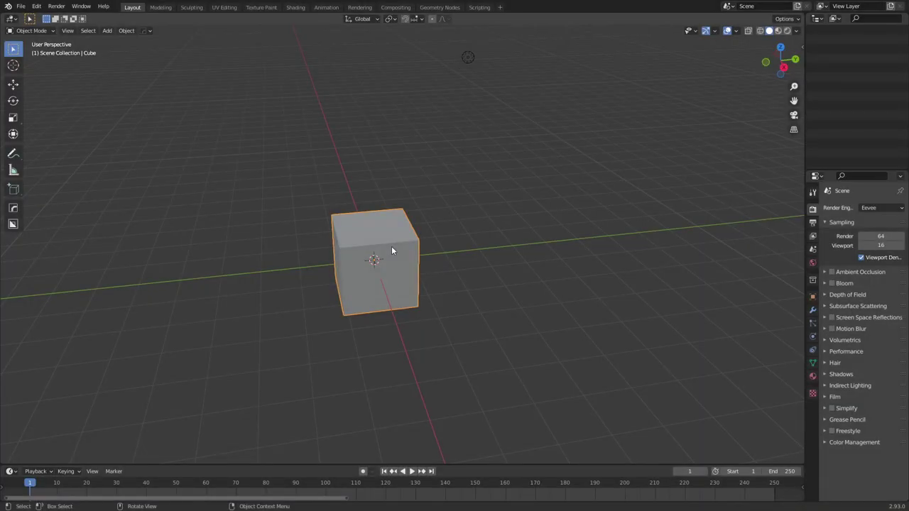
Step: Delete the default cube, add a plane in its place and scale it up into a large ground surface
key("Delete")
key("shift+a")
mouse_move(416, 253)
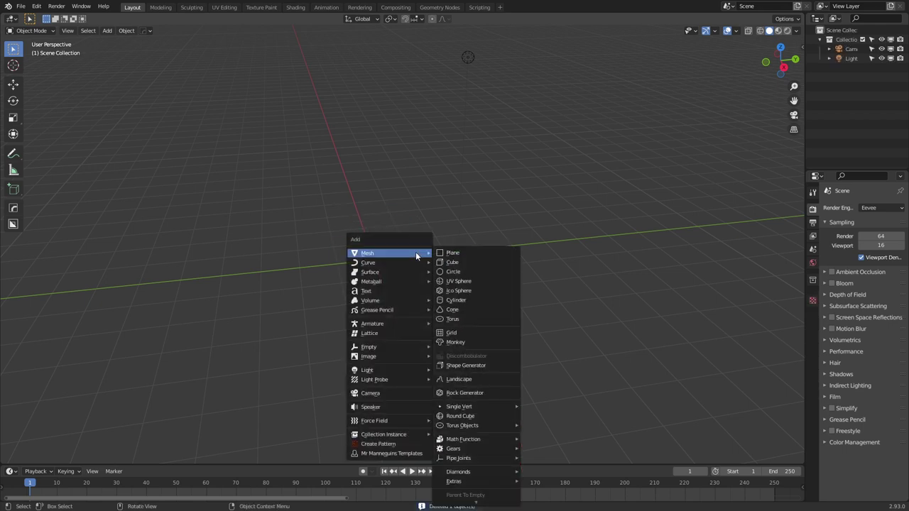
left_click(452, 253)
key("s")
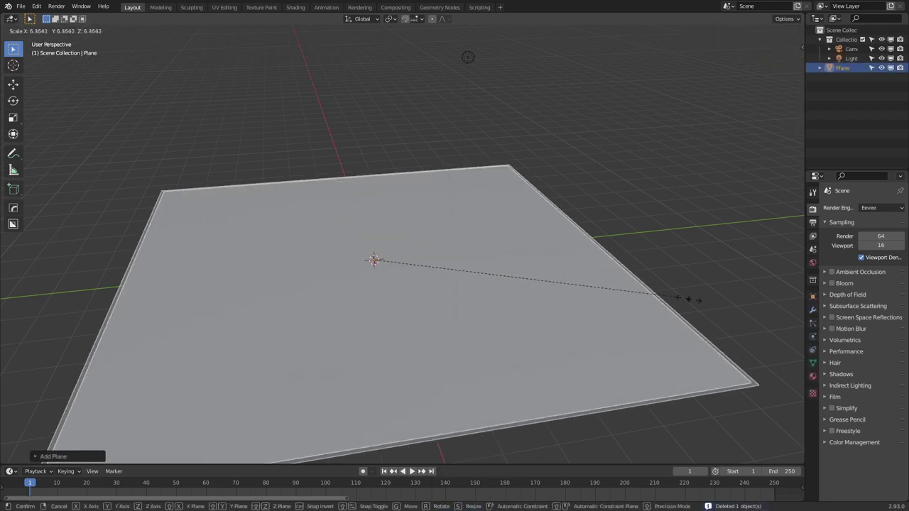
left_click(627, 299)
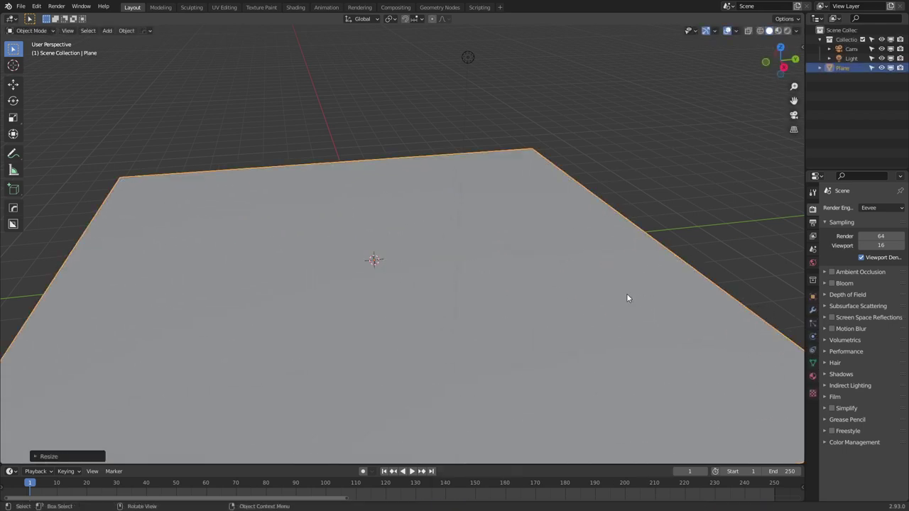
Step: Spawn the Yew tree Taxus baccata (A) from the coniferous category of the botaniq spring assets
key("n")
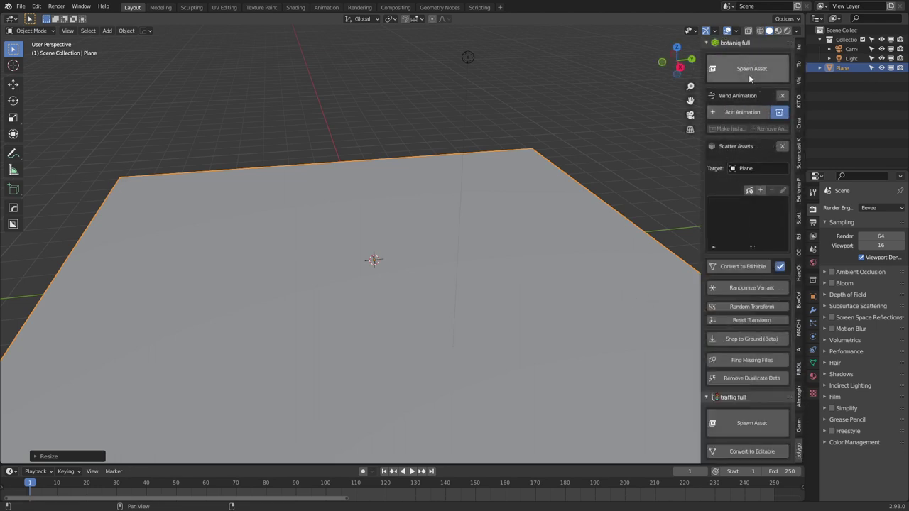
left_click(733, 397)
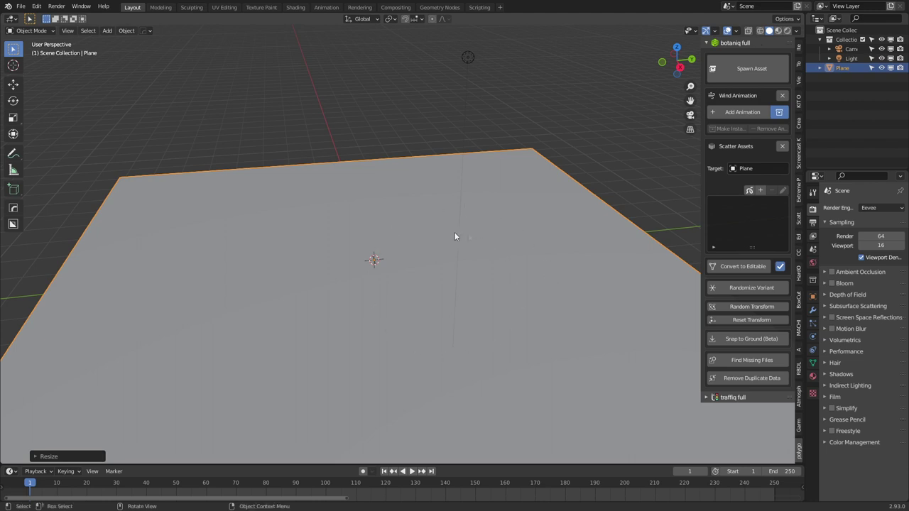
left_click(755, 69)
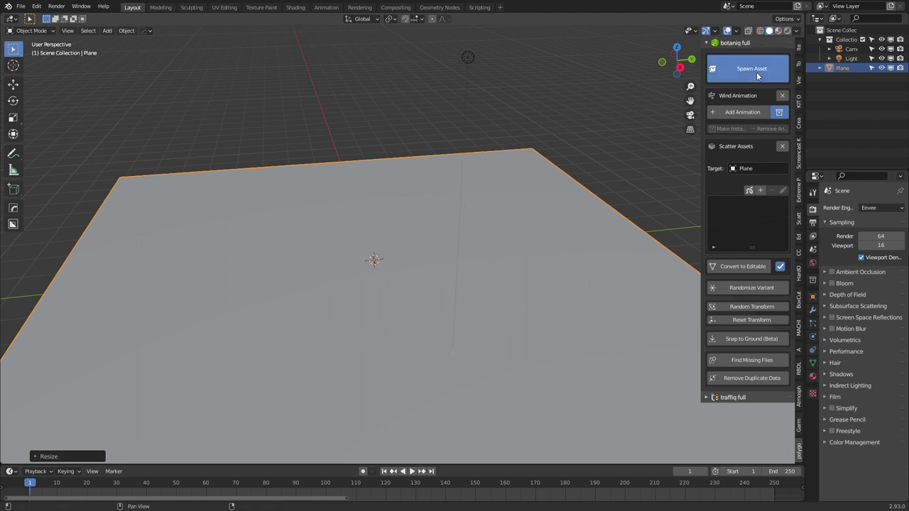
left_click(761, 170)
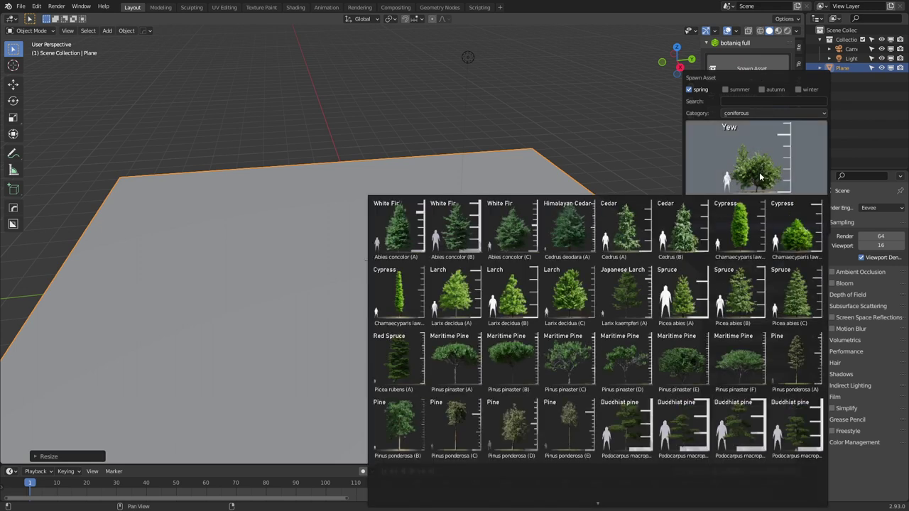
scroll(724, 412, "down", 2)
scroll(724, 412, "up", 2)
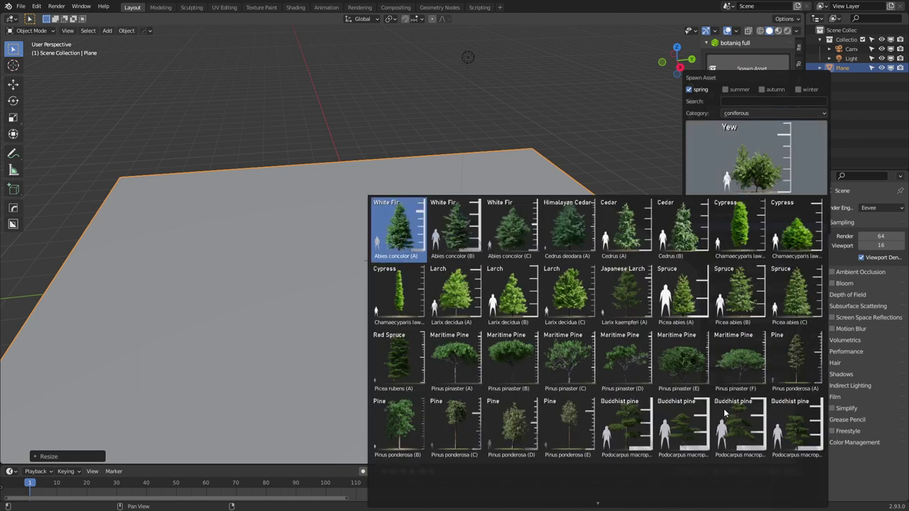
scroll(724, 412, "down", 4)
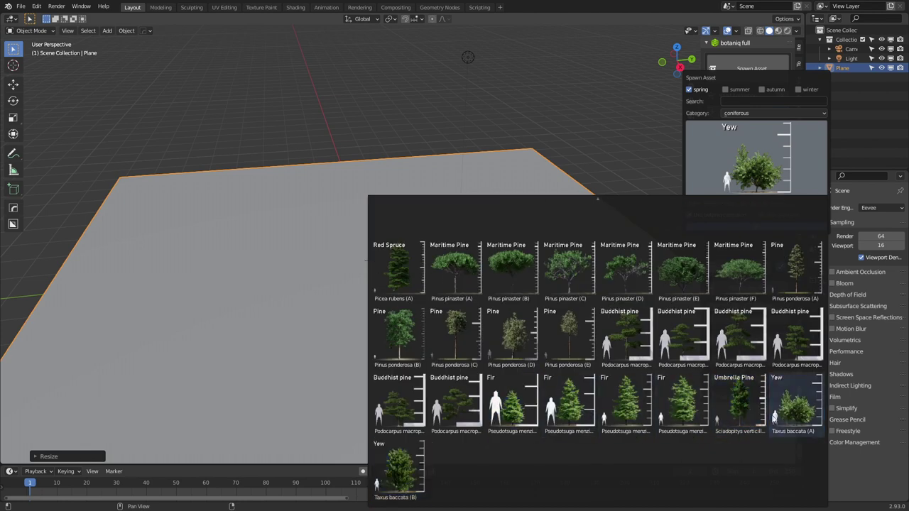
left_click(796, 416)
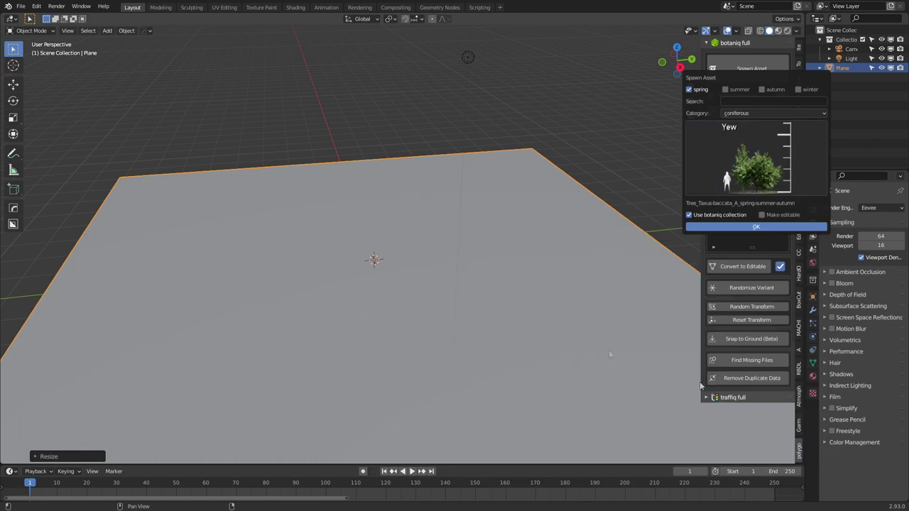
left_click(767, 227)
Step: Show the spawned yew and ground plane in rendered viewport shading
middle_click_drag(629, 307, 333, 273)
scroll(461, 305, "up", 3)
middle_click_drag(398, 271, 420, 267)
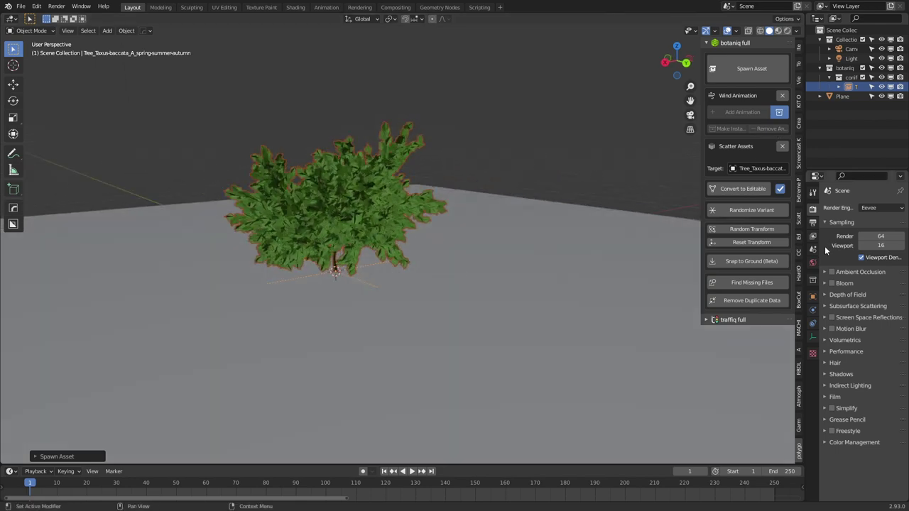
left_click(787, 30)
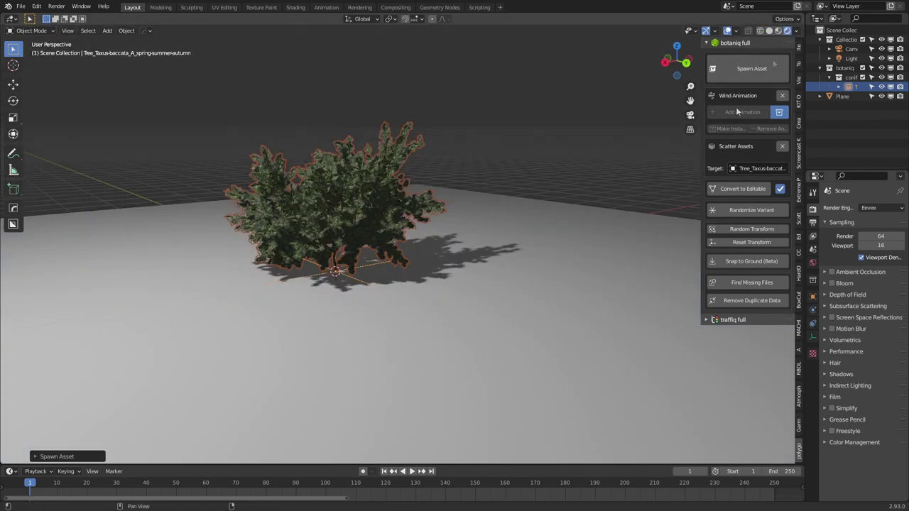
Step: Change the scene light to a Sun with strength 1 and an angle of 1°
mouse_move(482, 312)
middle_mouse_down()
mouse_move(422, 319)
mouse_move(373, 302)
mouse_move(421, 284)
middle_mouse_up()
scroll(422, 284, "down", 6)
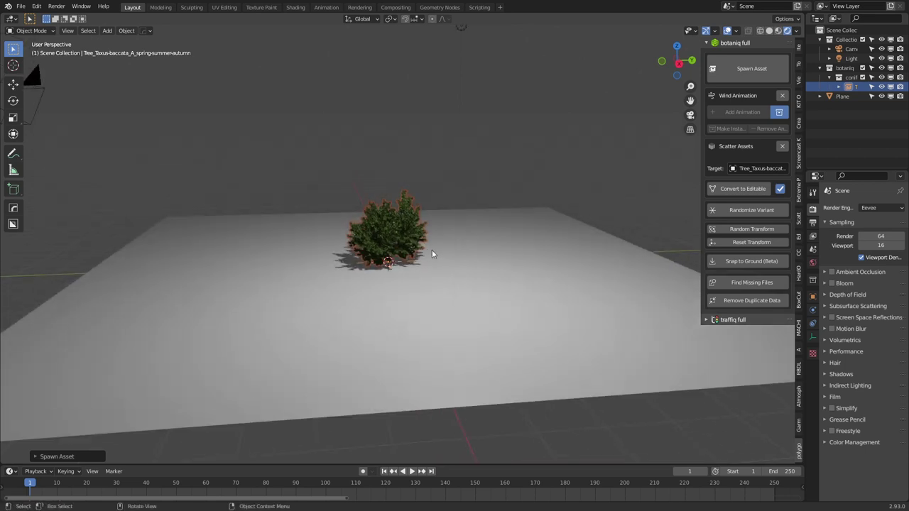
left_click(462, 29)
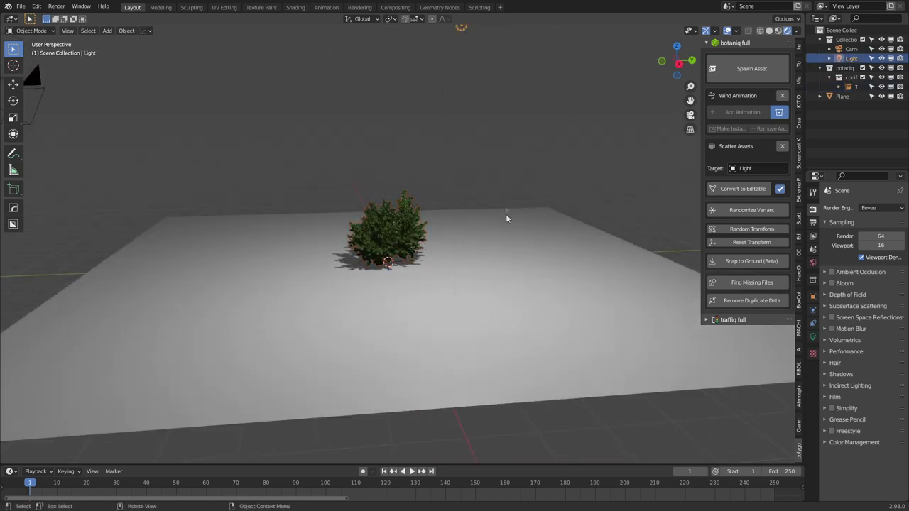
left_click(813, 336)
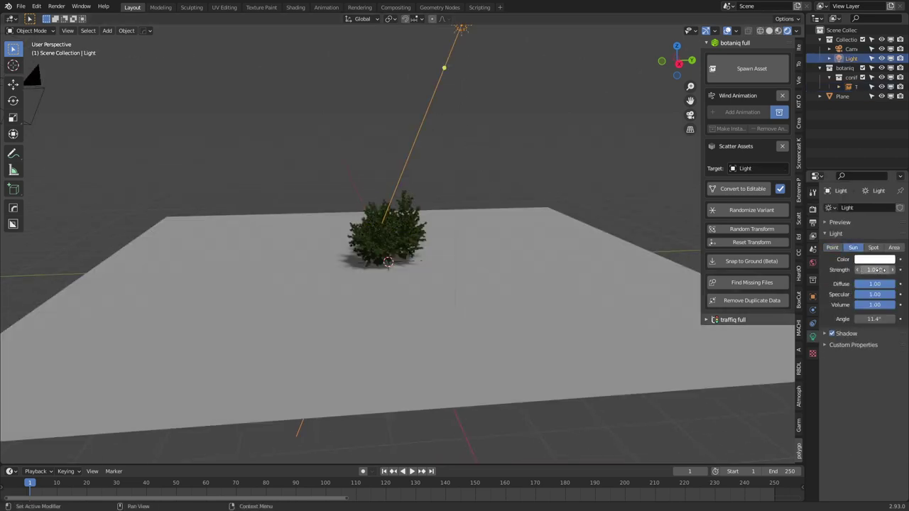
Step: Add an Environment Texture to the World nodes, connect it to the Background color and load a park HDRI image
left_click(295, 7)
left_click(180, 297)
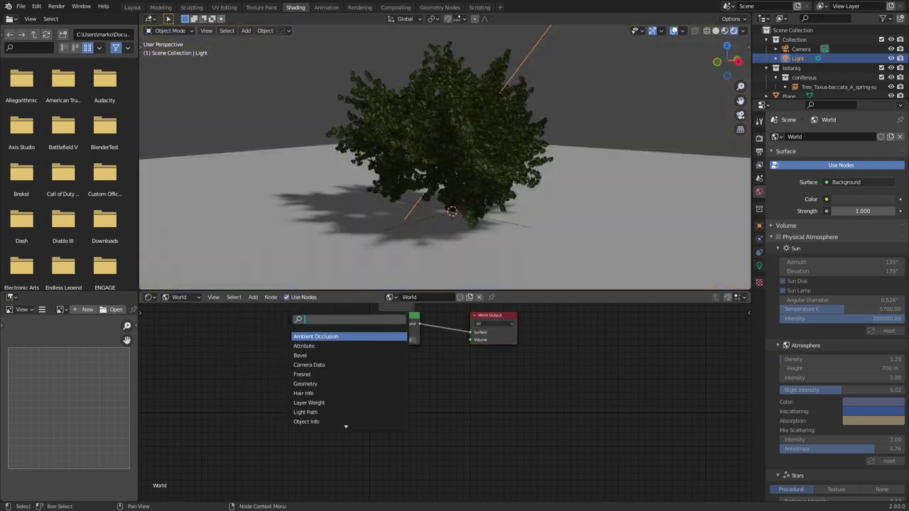
left_click(348, 334)
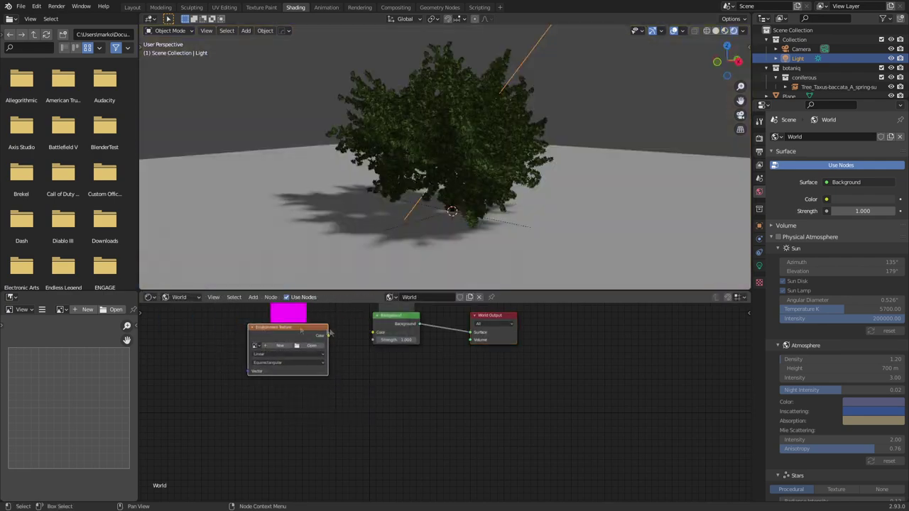
left_click_drag(323, 335, 372, 332)
left_click(313, 347)
double_click(340, 194)
double_click(341, 178)
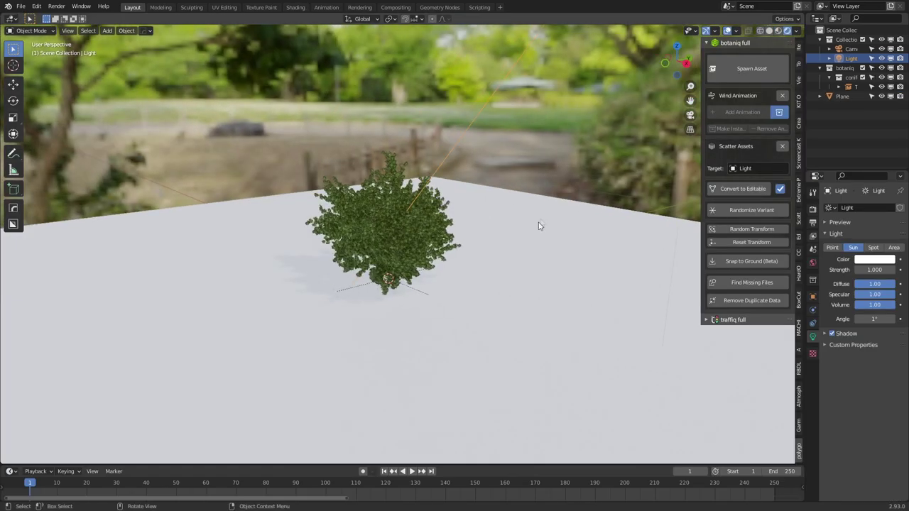
Step: Switch the render engine to Cycles with GPU Compute as the device
scroll(532, 224, "up", 3)
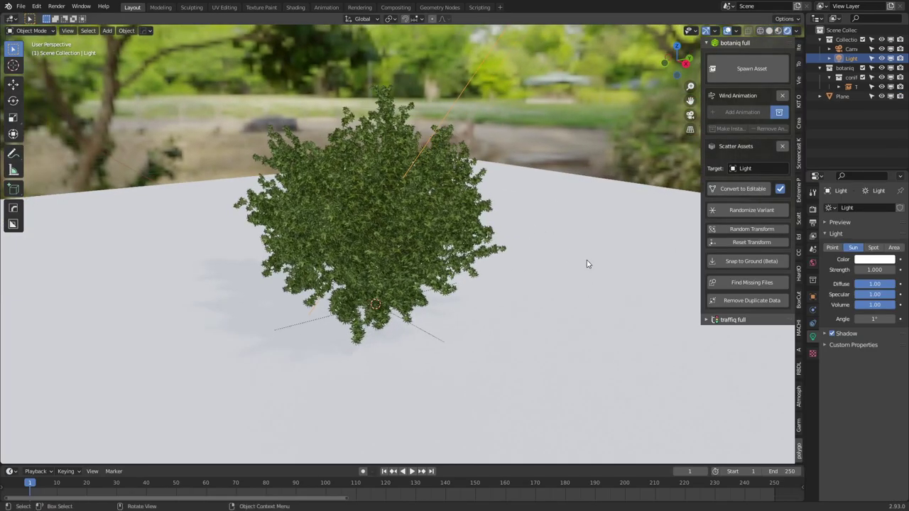
left_click(812, 209)
left_click(875, 209)
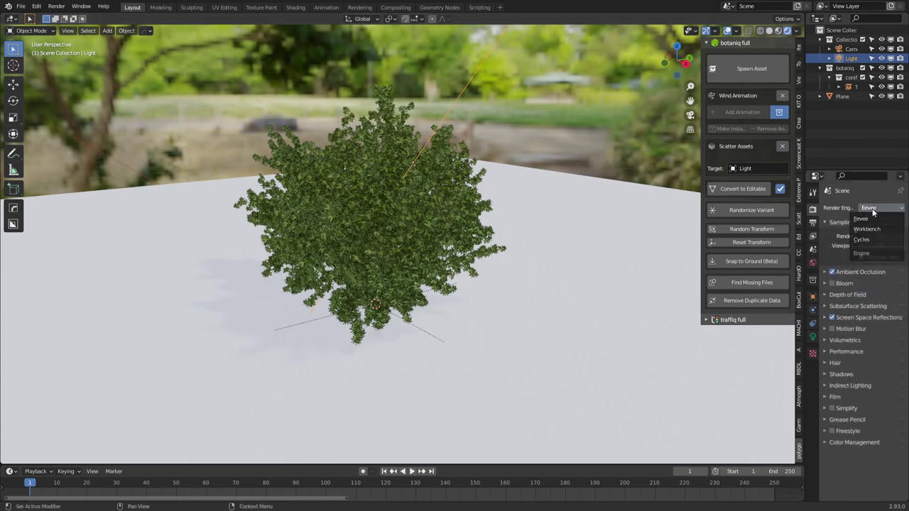
left_click(880, 241)
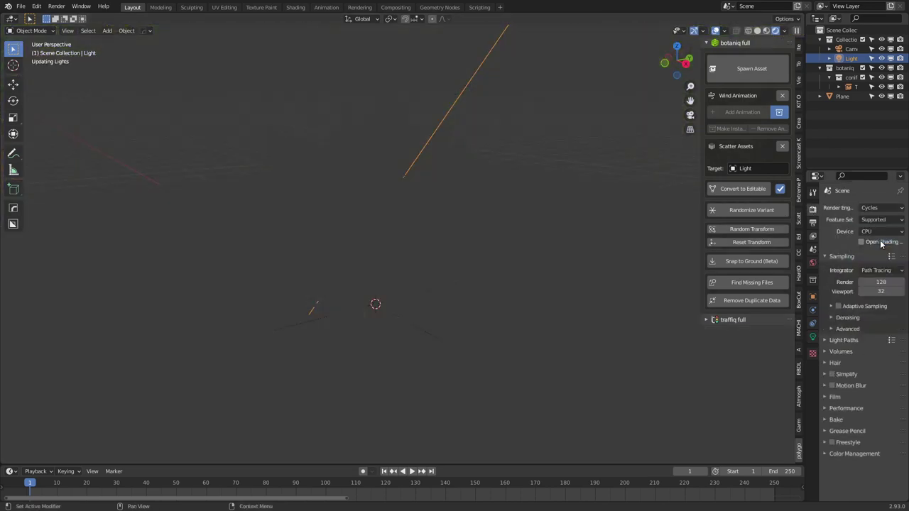
Step: In camera view, move the camera closer along its local Z axis and tilt it around its local X axis to frame the yew
key("KP_0")
left_click(496, 338)
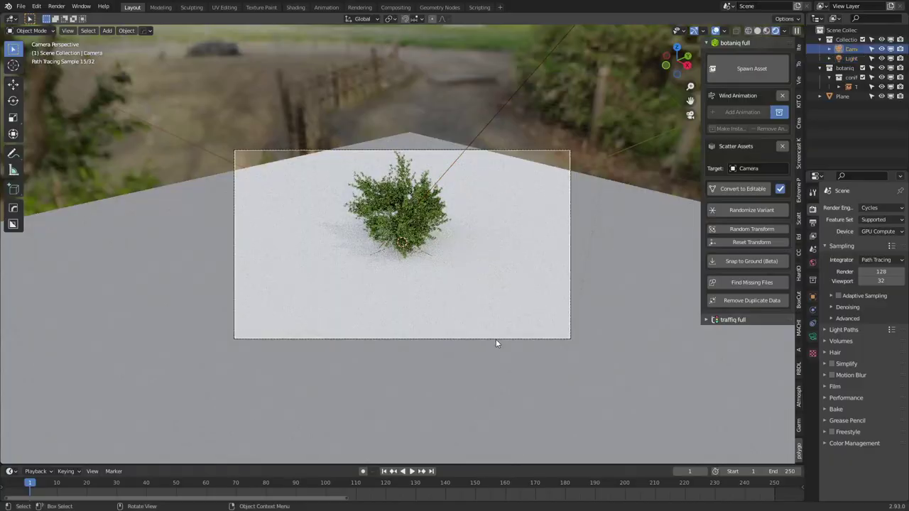
key("g")
key("z")
key("z")
left_click(486, 292)
key("r")
key("x")
key("x")
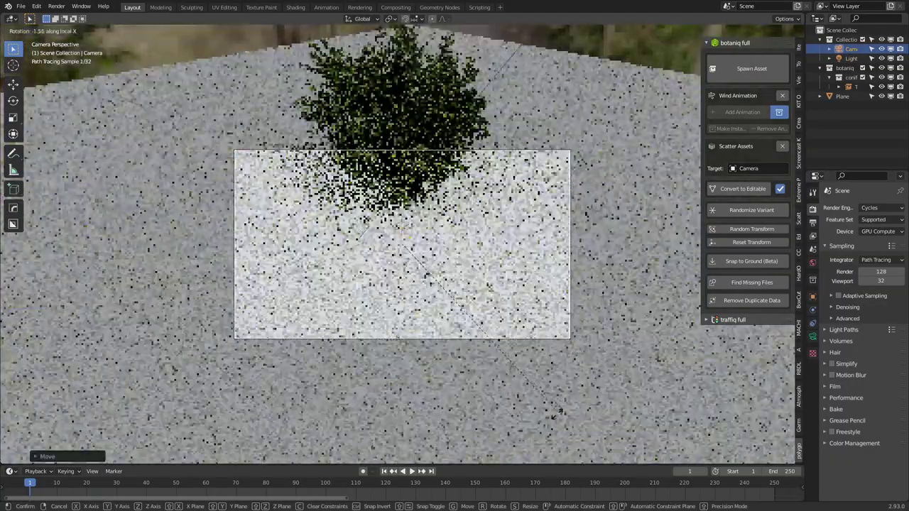
left_click(535, 449)
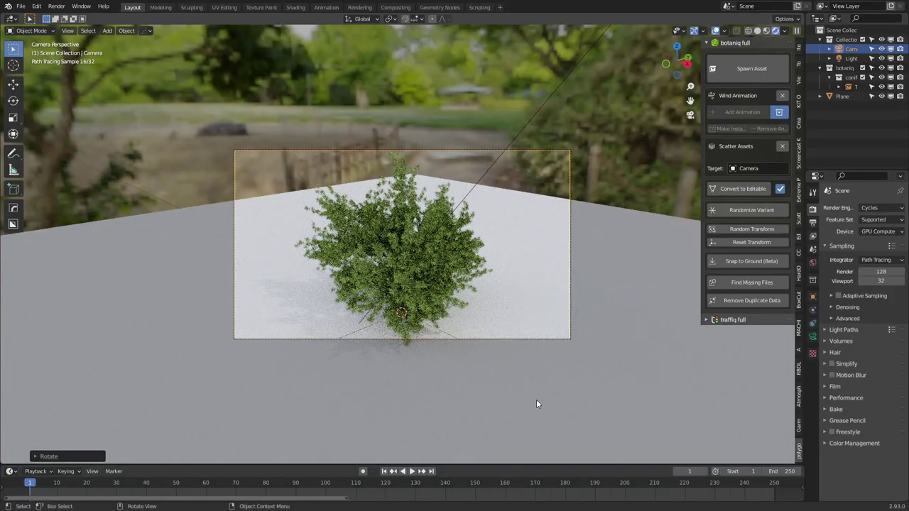
Step: Render the yew from the camera, close the render result and return the viewport to solid shading
key("F12")
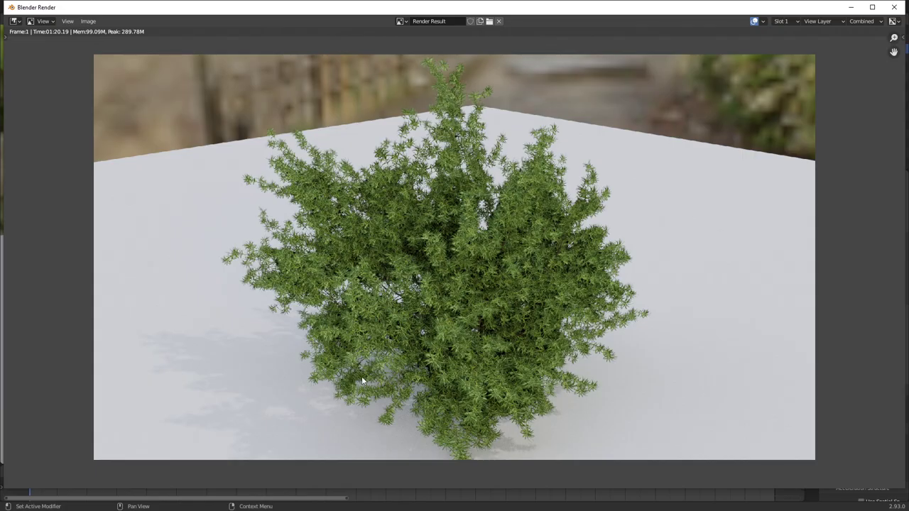
key("Escape")
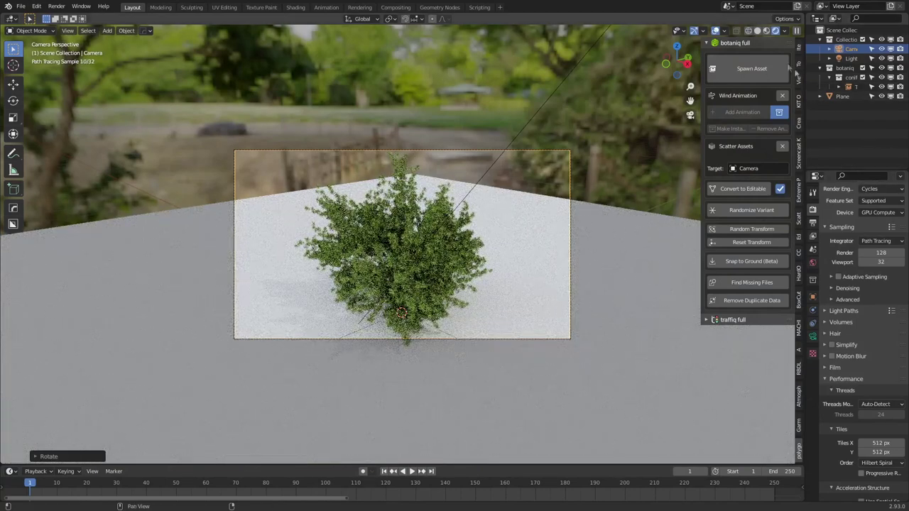
left_click(749, 30)
left_click(768, 31)
Step: Select the ground plane, enable the summer, autumn and winter asset filters alongside spring, and browse the botaniq grass category without spawning anything
left_click(527, 400)
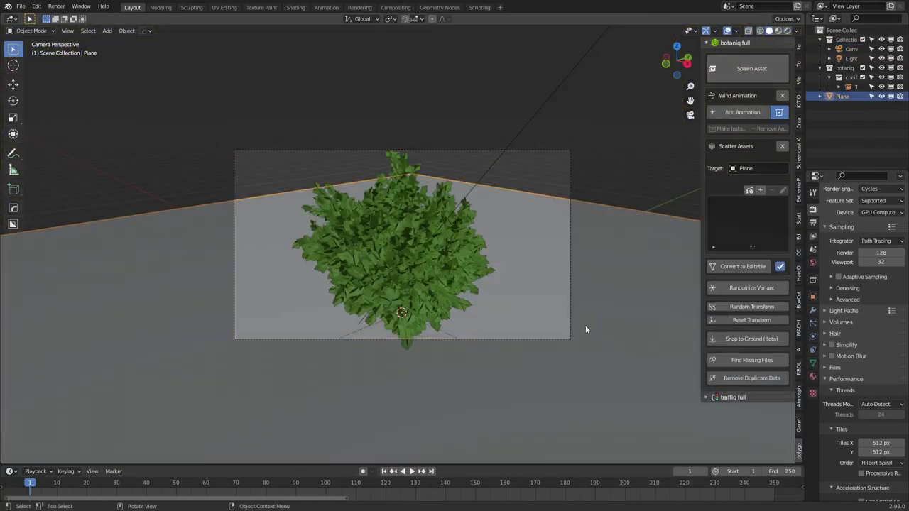
middle_click_drag(586, 329, 573, 302)
left_click(745, 70)
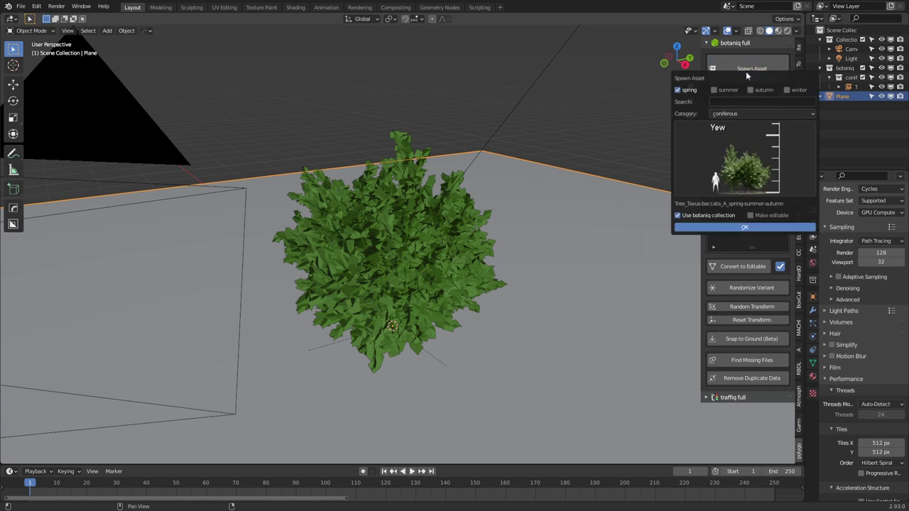
left_click(739, 113)
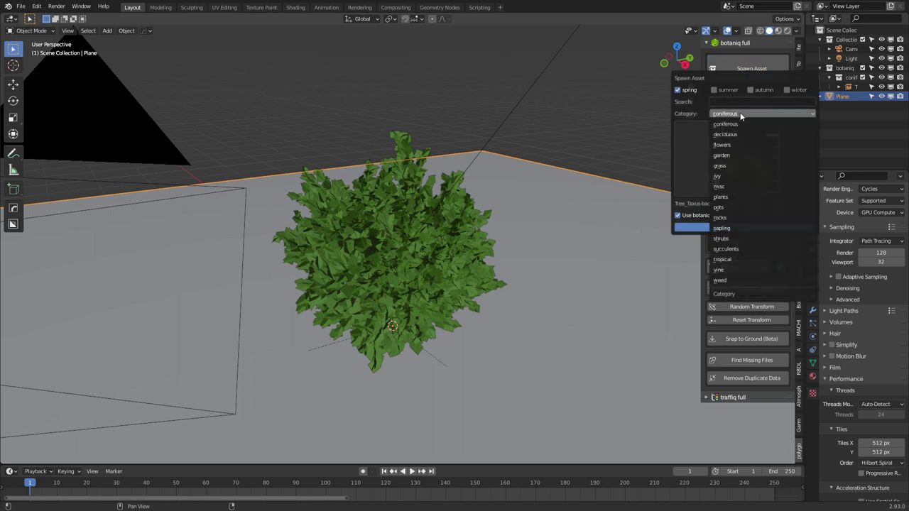
left_click(740, 166)
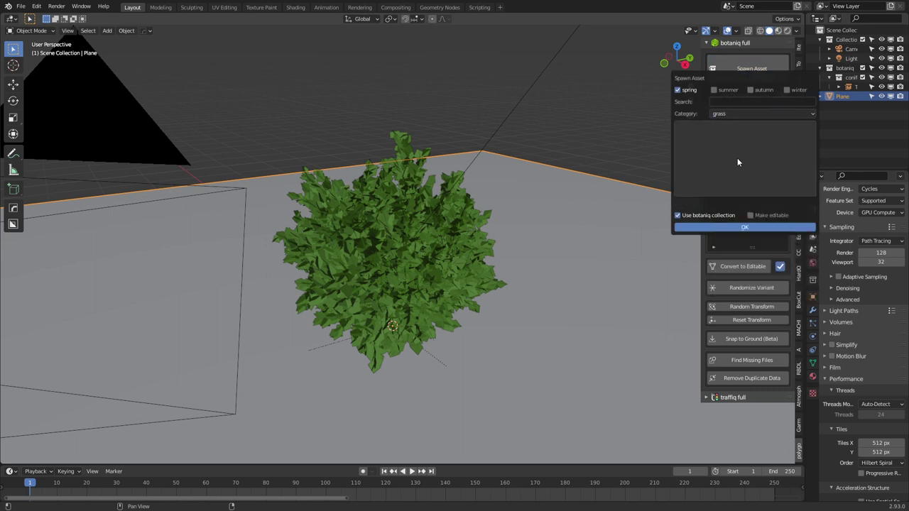
left_click(713, 90)
left_click(750, 89)
left_click(785, 89)
left_click(774, 152)
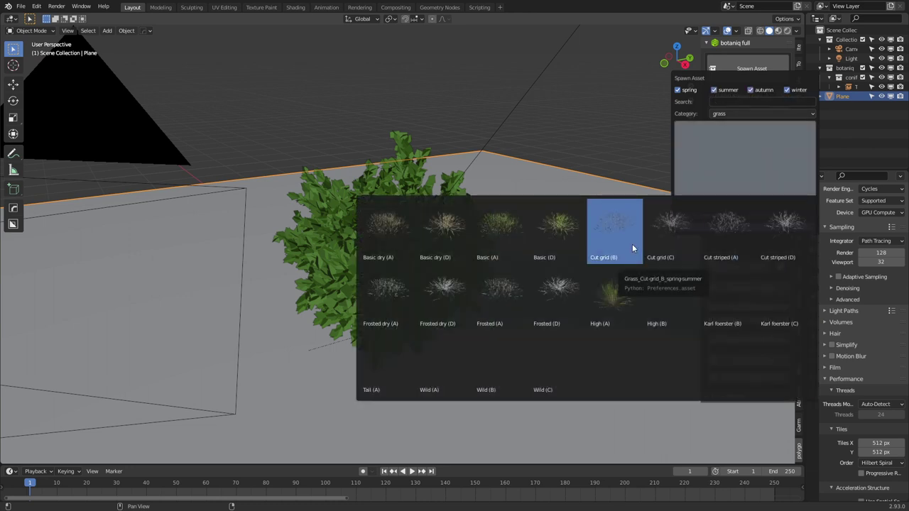
left_click(739, 113)
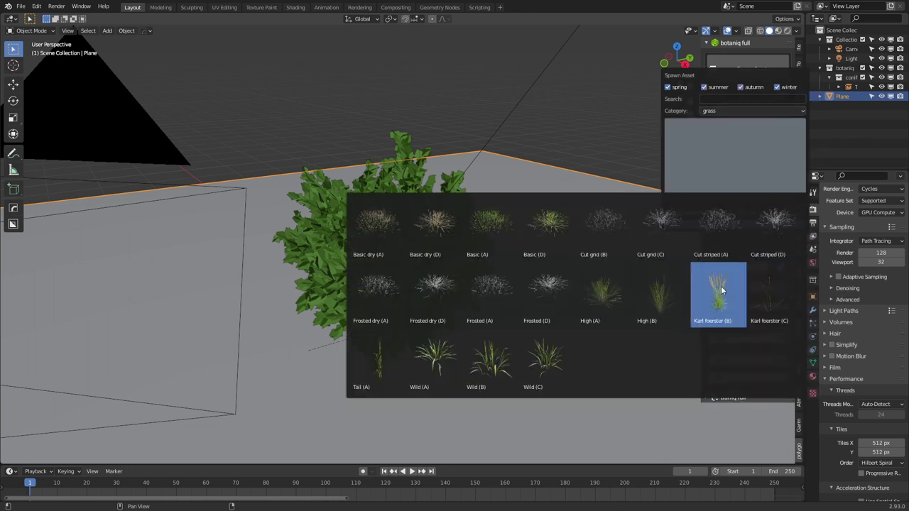
left_click(765, 58)
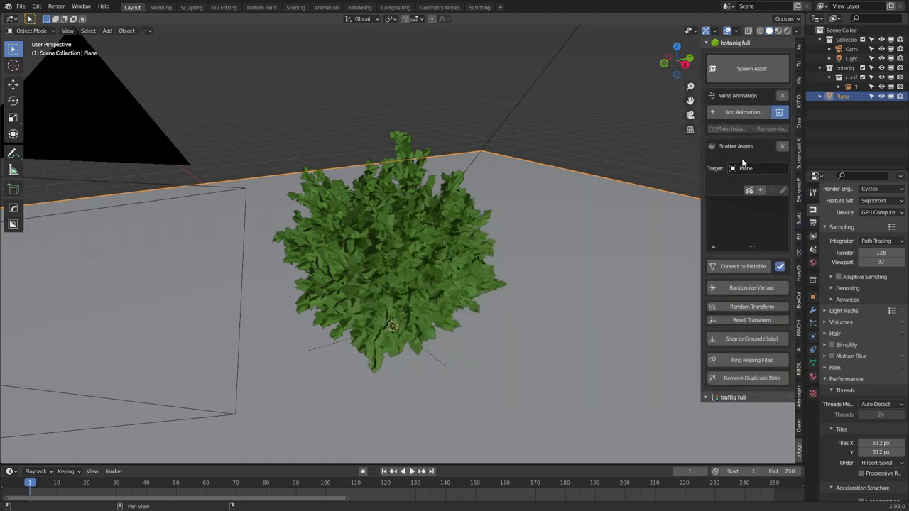
Step: Scatter the Pasture (C) asset from the botaniq Weeds category over the ground plane
left_click(760, 191)
left_click(749, 279)
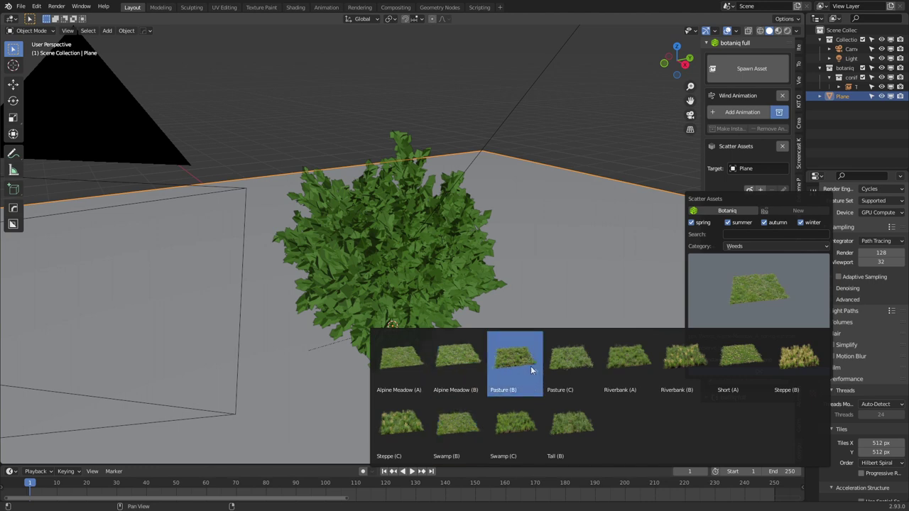
left_click(562, 368)
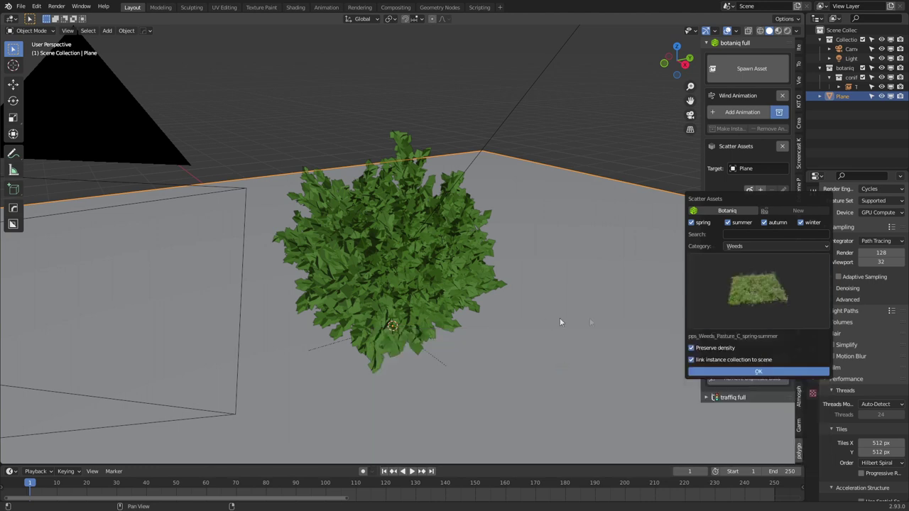
left_click(731, 374)
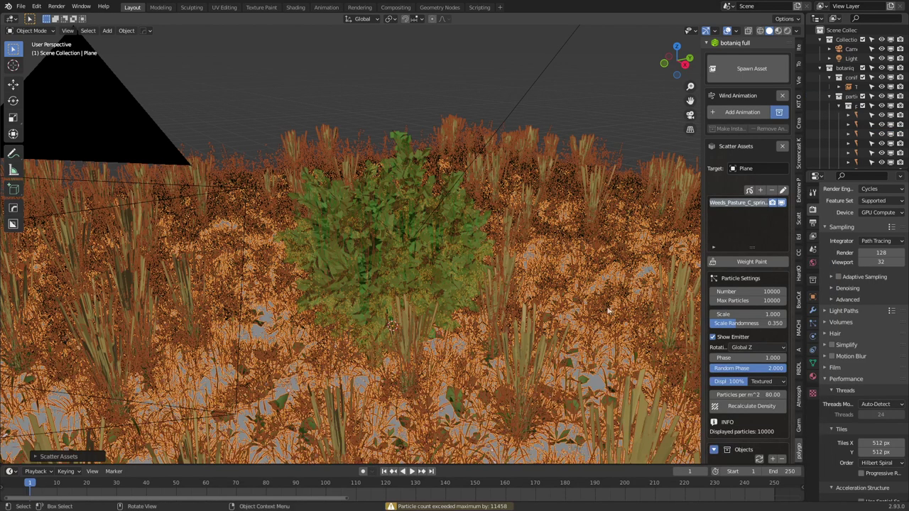
scroll(609, 310, "down", 3)
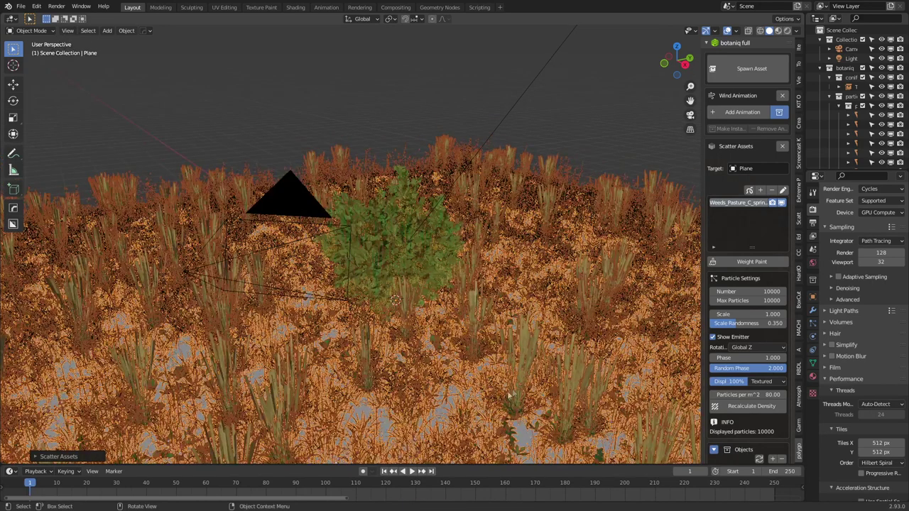
Step: Set the Pasture (C) scatter's particle scale to 0.3
left_click(753, 315)
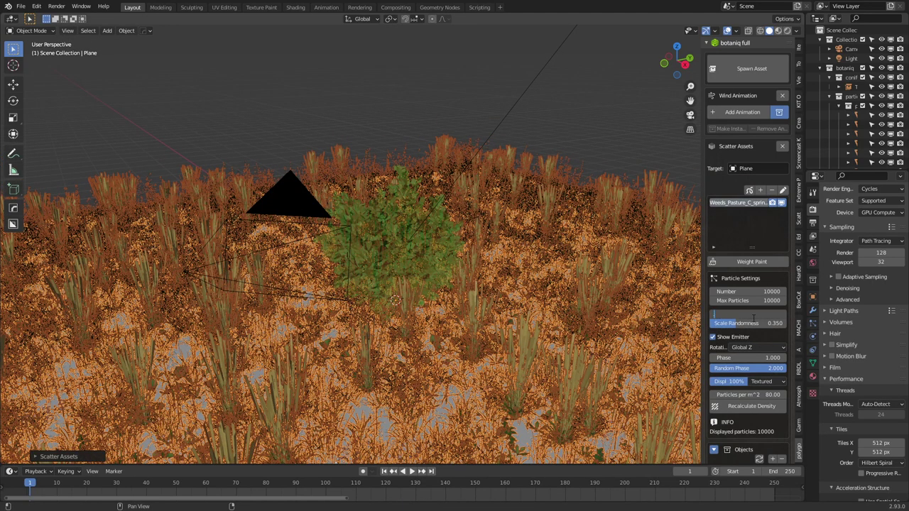
type("0.3")
key("Return")
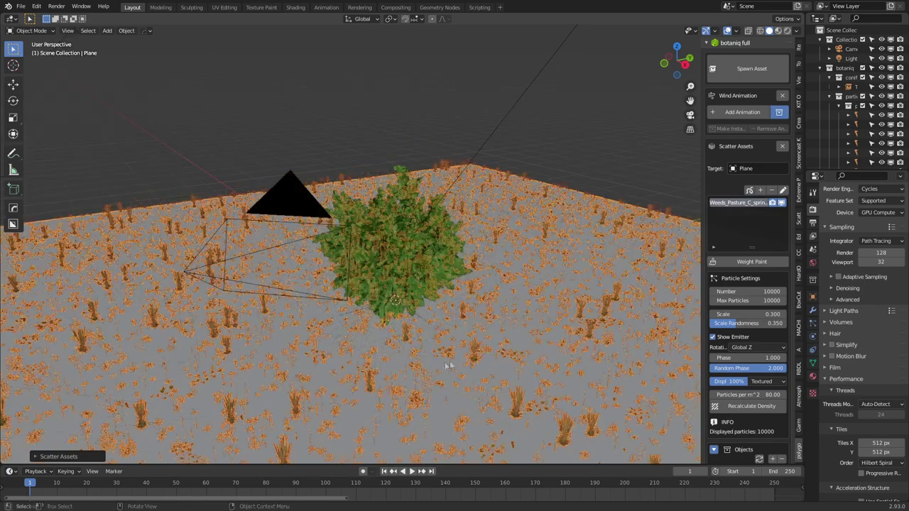
Step: Switch the viewport to rendered shading and scatter an Alpine Meadow weeds asset over the ground plane as a second system
middle_click_drag(448, 365, 480, 358)
scroll(480, 357, "up", 2)
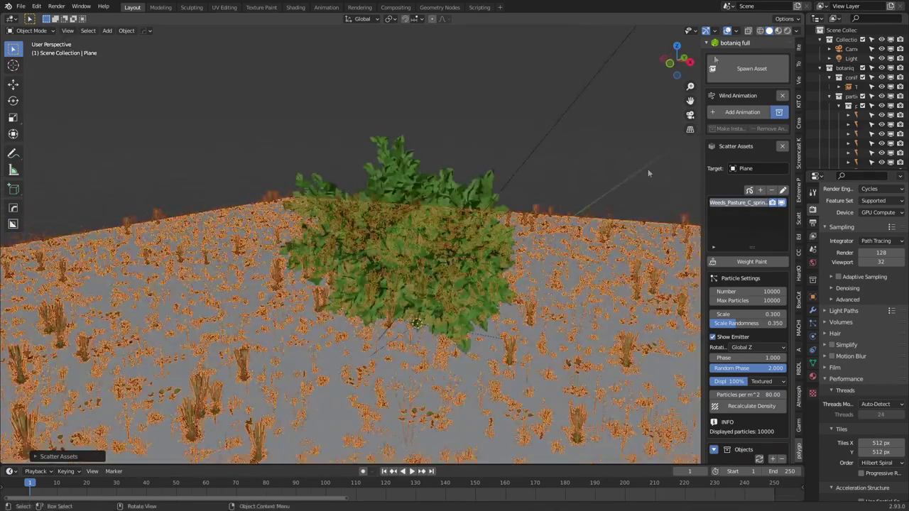
left_click(787, 31)
key("z")
left_click(568, 264)
left_click(768, 191)
left_click(765, 281)
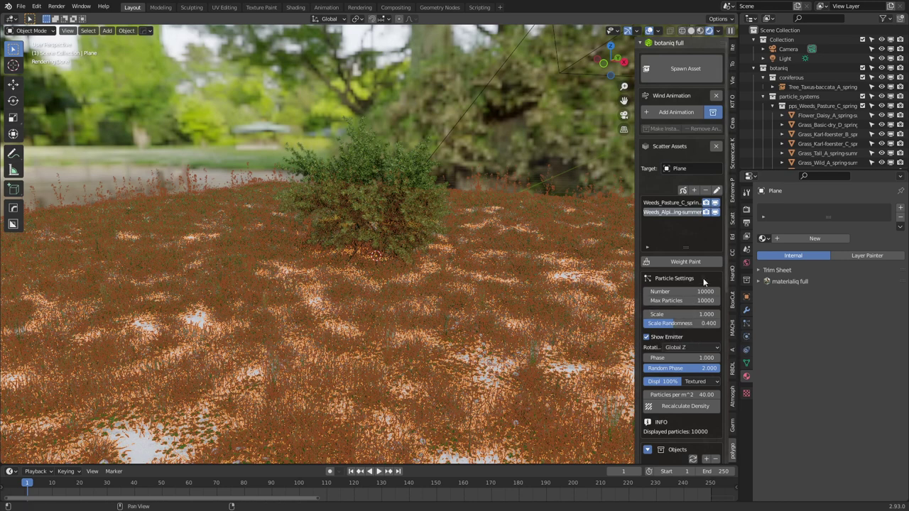
Step: In the Scatter add-on, pick the ground plane as the target and apply the B01 Material biome from the Biomes Manager
left_click(733, 224)
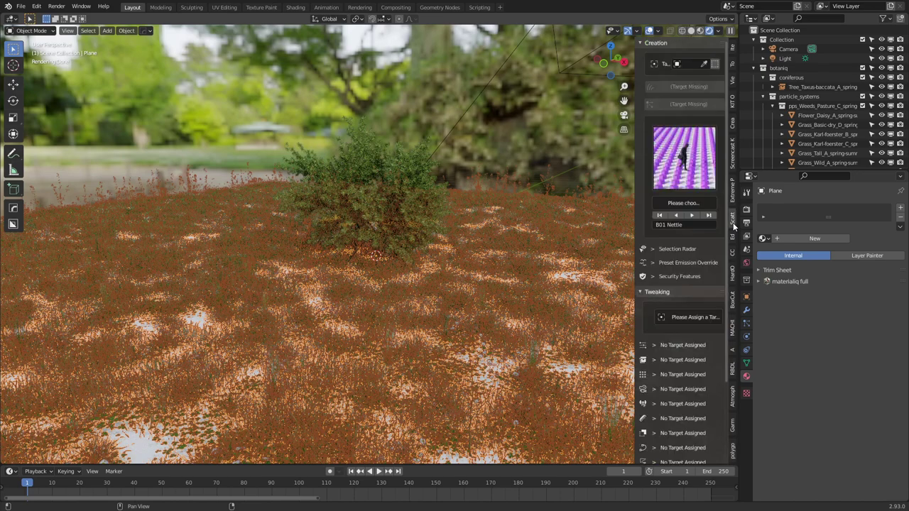
left_click(704, 64)
left_click(551, 267)
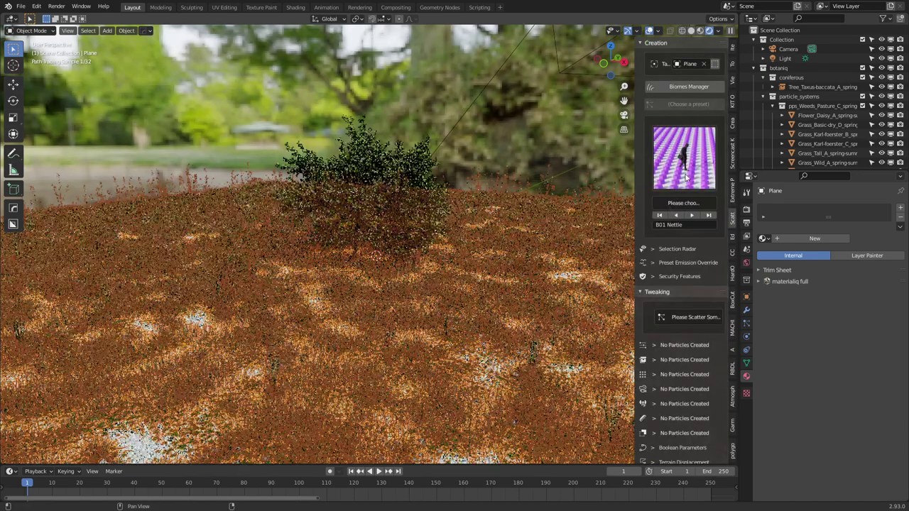
left_click(688, 86)
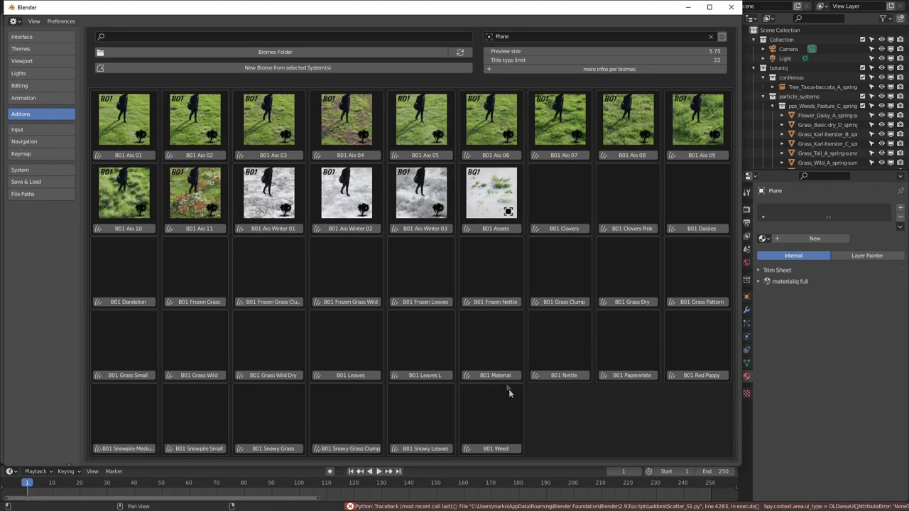
left_click(500, 377)
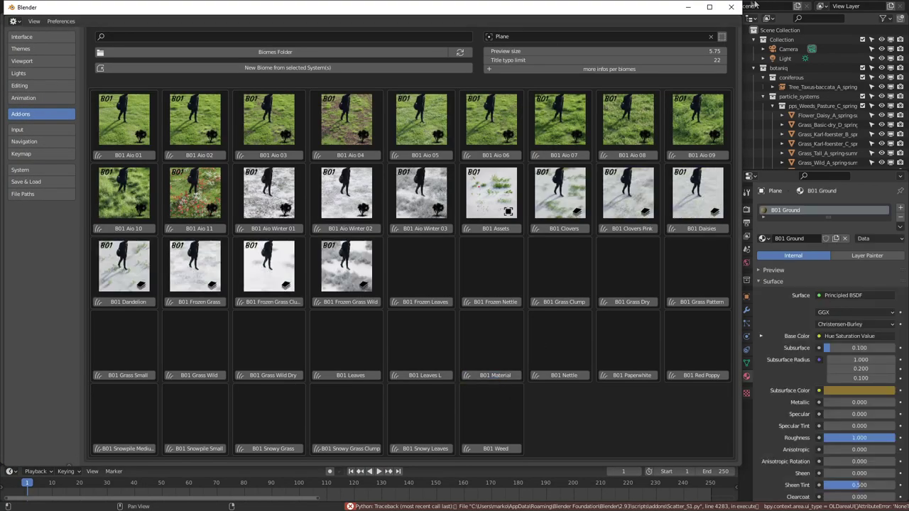
Step: Close the biomes window and change the main editor area back to the 3D Viewport
left_click(731, 7)
left_click(10, 19)
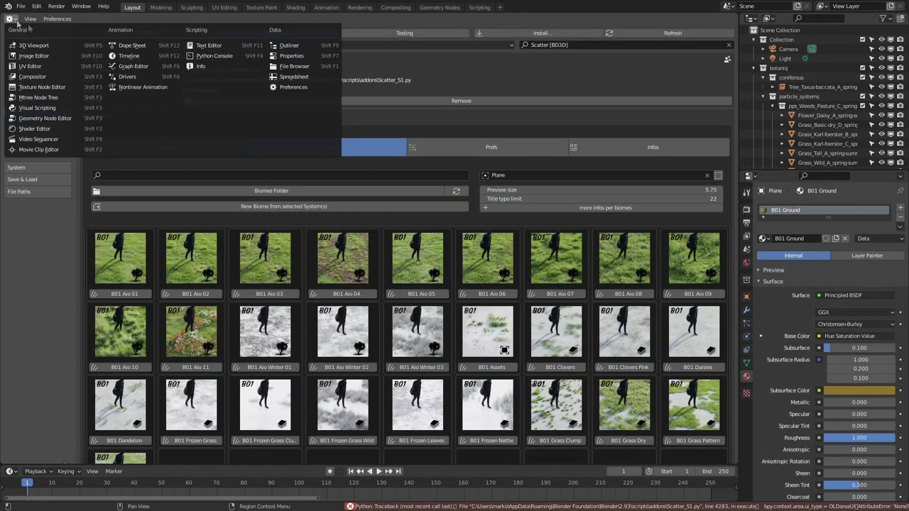
left_click(32, 46)
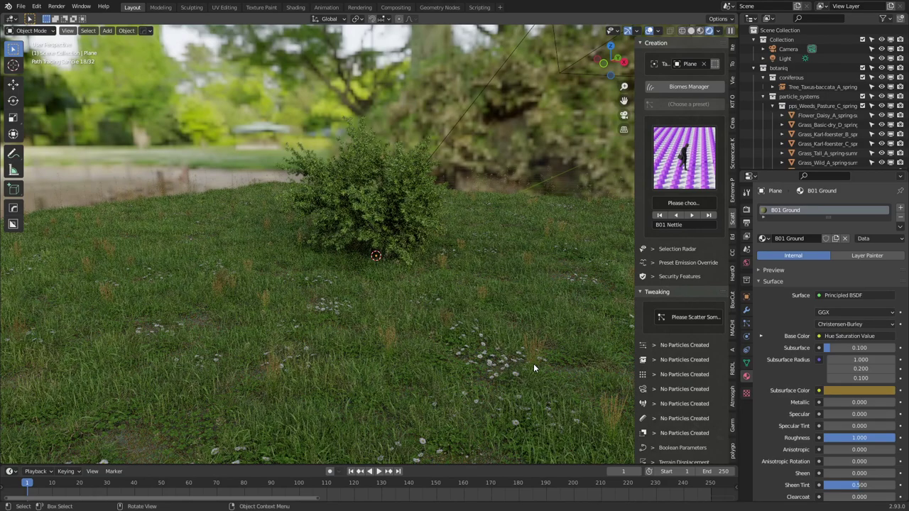
Step: In camera view with solid shading, move the camera to reframe the yew on the grass and render the image
key("KP_0")
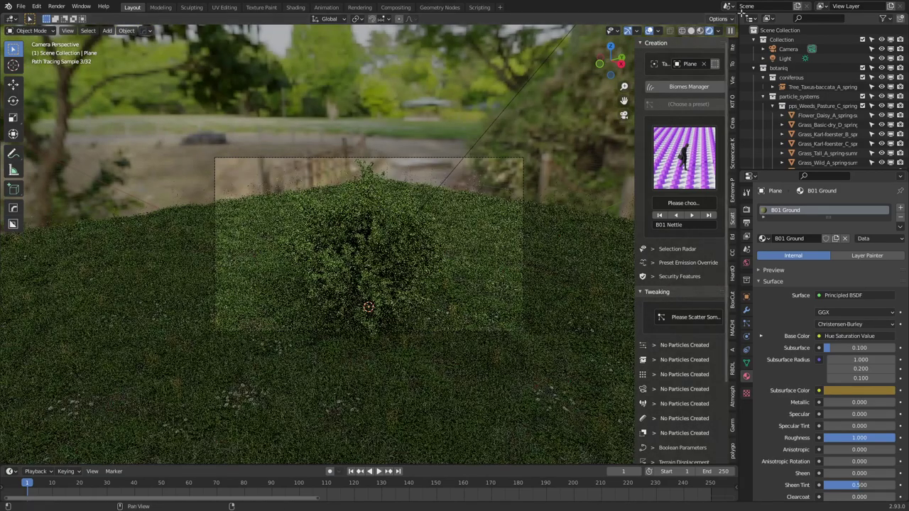
left_click(691, 30)
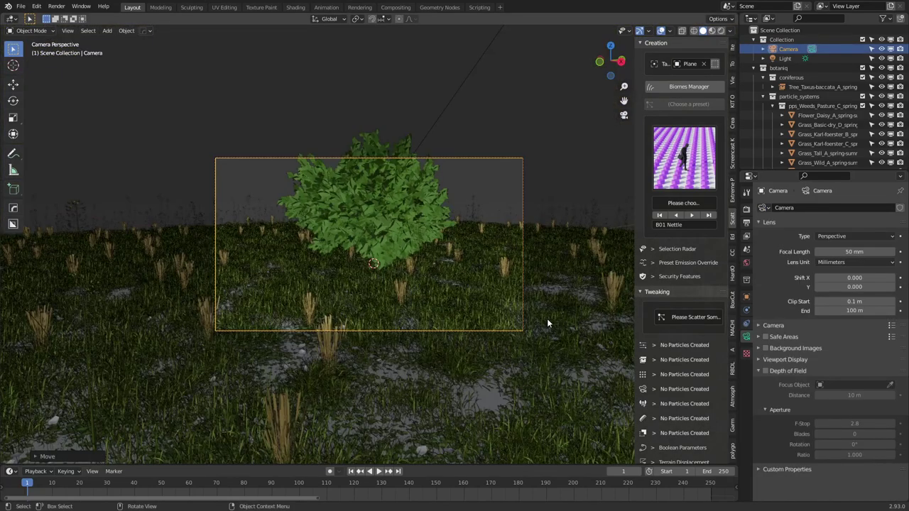
key("F12")
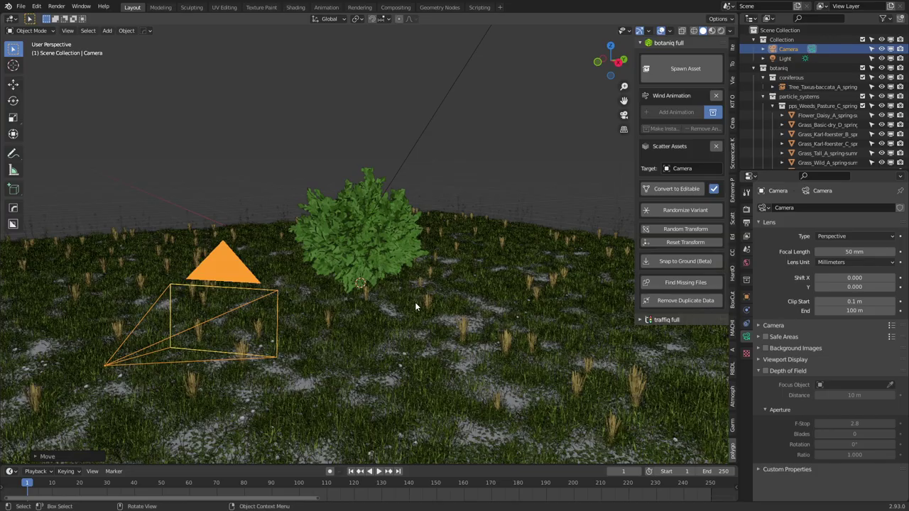
Step: Place the 3D cursor on the grass beside the yew and spawn the coniferous Maritime Pine asset Pinus pinaster (A)
middle_click_drag(495, 254, 473, 319)
middle_click_drag(536, 389, 489, 333, "shift")
left_click(686, 68)
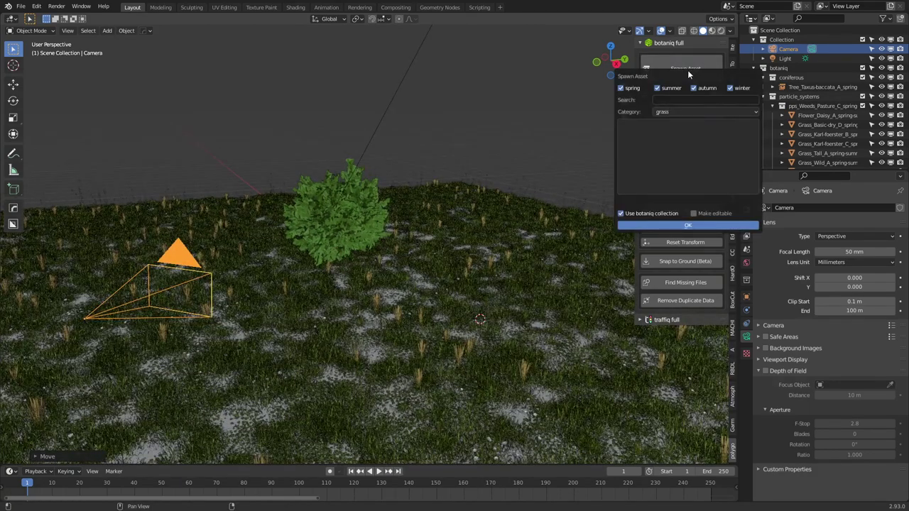
left_click(686, 112)
left_click(687, 125)
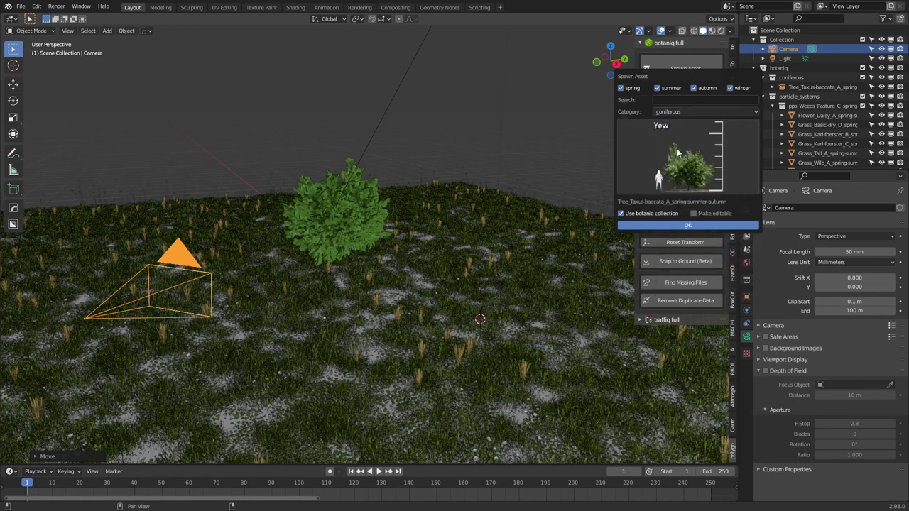
left_click(687, 176)
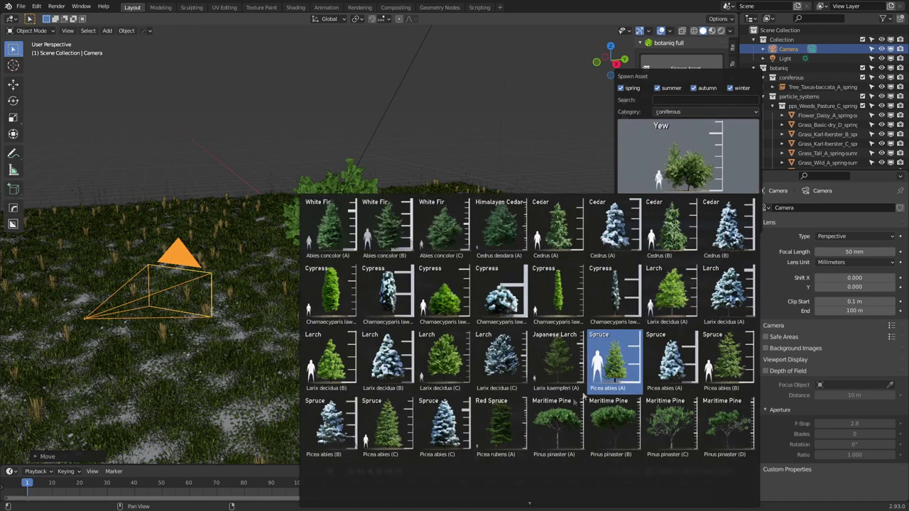
left_click(560, 442)
left_click(478, 376)
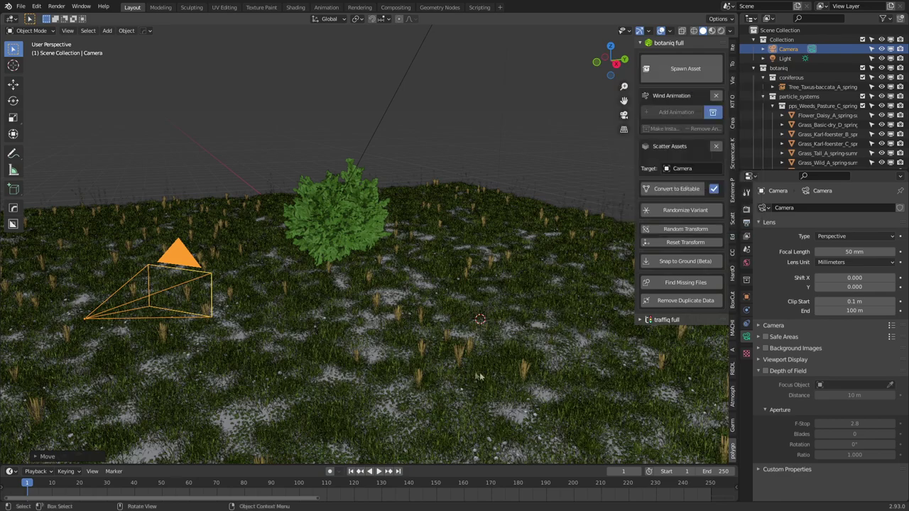
Step: Move the Maritime Pine up so that it floats above the ground plane
scroll(471, 375, "down", 3)
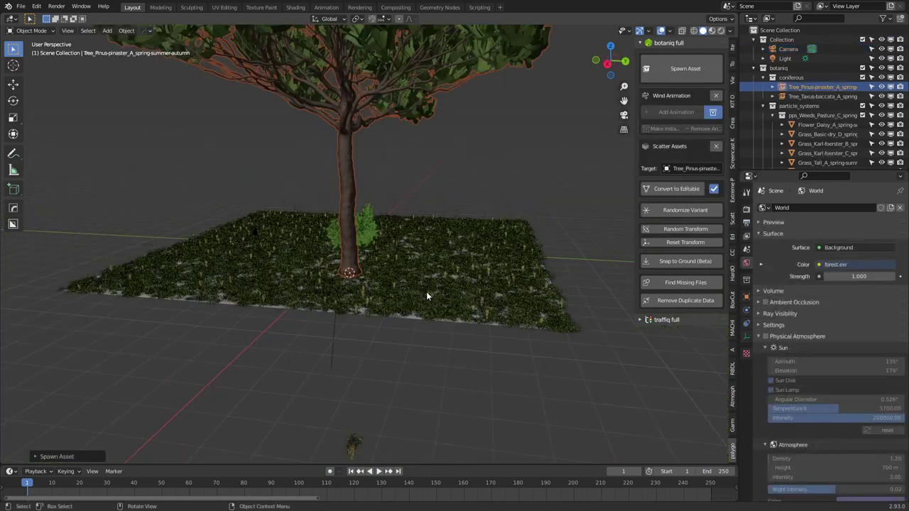
middle_click_drag(426, 291, 377, 295)
scroll(496, 279, "down", 3)
key("g")
left_click(334, 164)
Step: Enter Edit Mode on the ground plane and subdivide its mesh repeatedly into a 16 by 16 grid
middle_click_drag(334, 164, 366, 211)
left_click(464, 315)
key("Tab")
middle_click_drag(480, 348, 438, 311, "shift")
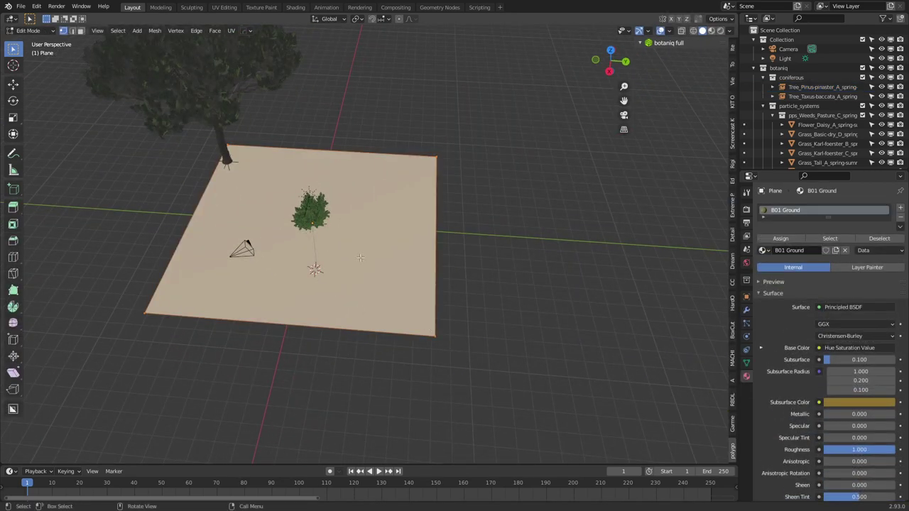
key("c")
key("Escape")
right_click(329, 252)
left_click(297, 263)
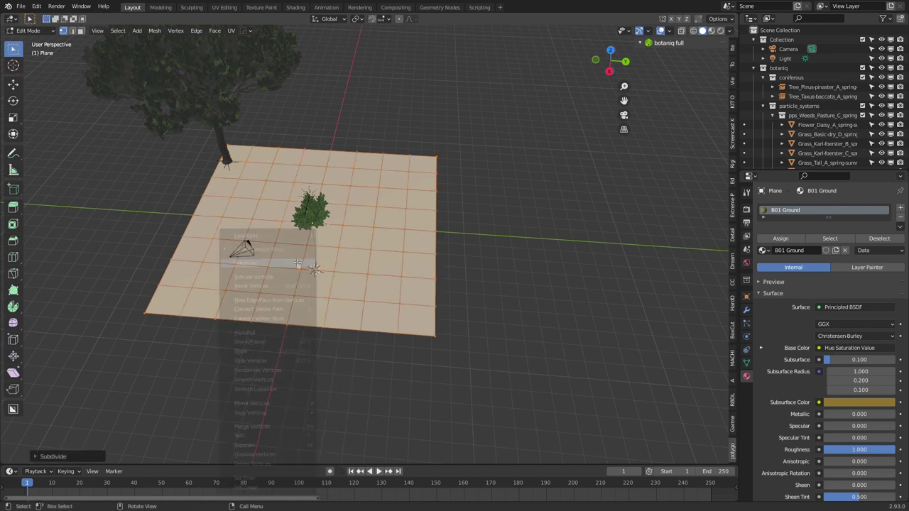
left_click(296, 264)
Step: Raise a vertex near the ground plane's corner along Z with smooth proportional editing, size about 11.9, and return to Object Mode
left_click(386, 299)
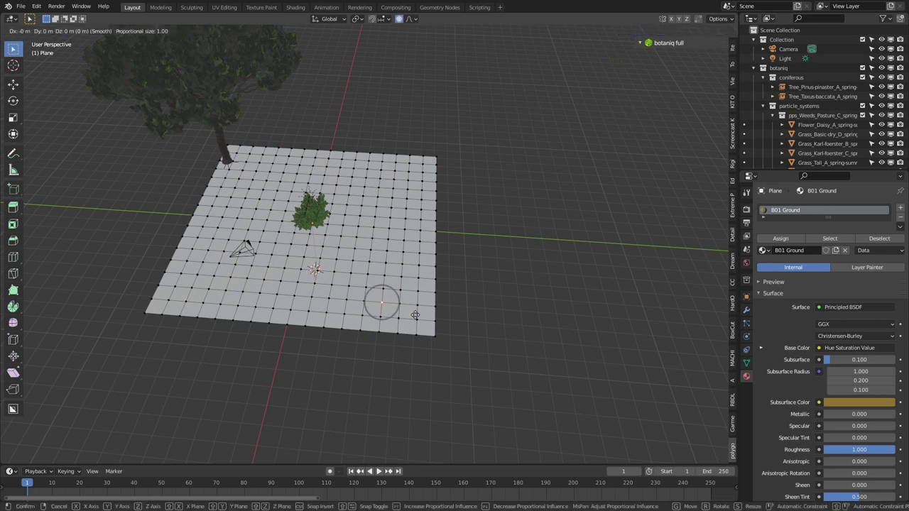
key("z")
scroll(416, 314, "down", 20)
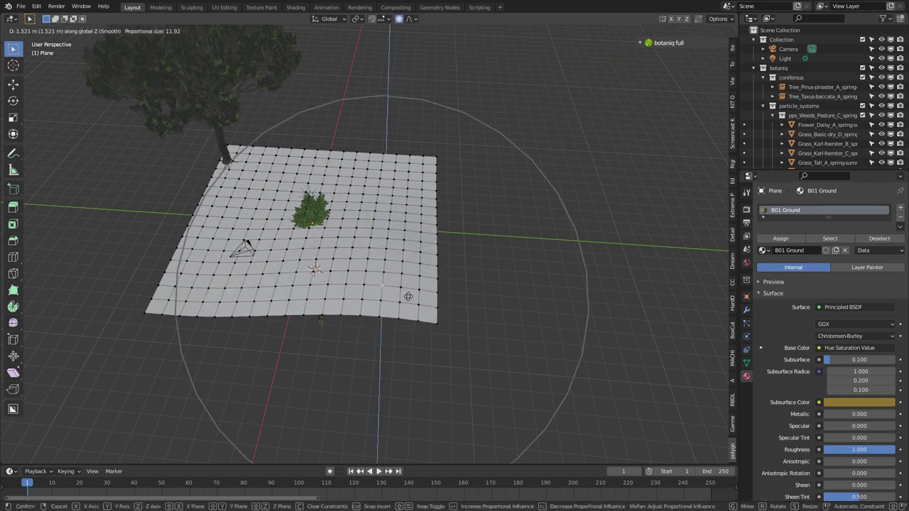
left_click(401, 281)
middle_click_drag(402, 280, 418, 271)
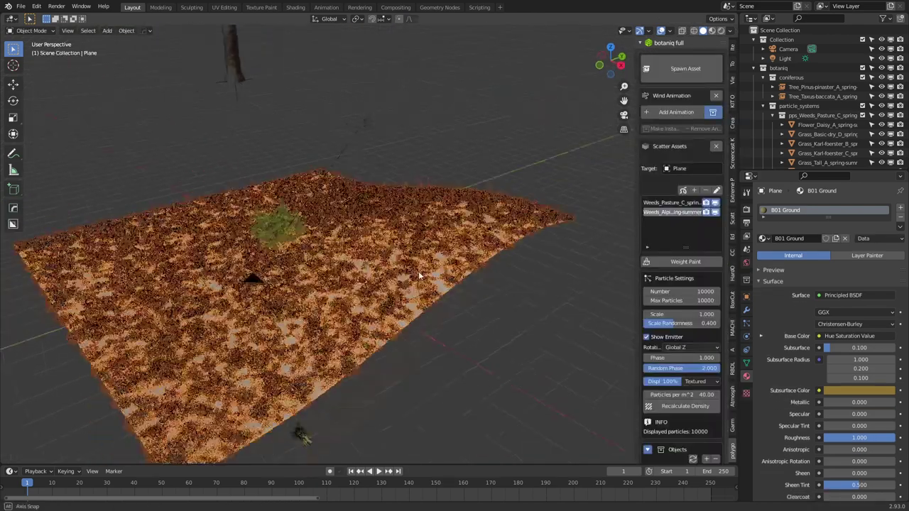
Step: Select the floating Maritime Pine and snap it to the ground with botaniq
middle_click_drag(418, 272, 437, 267)
scroll(381, 266, "down", 3)
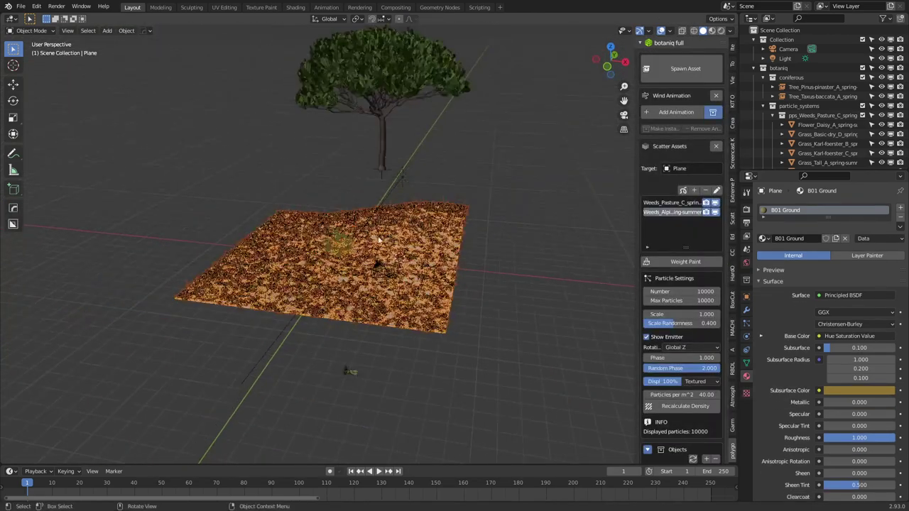
left_click(388, 151)
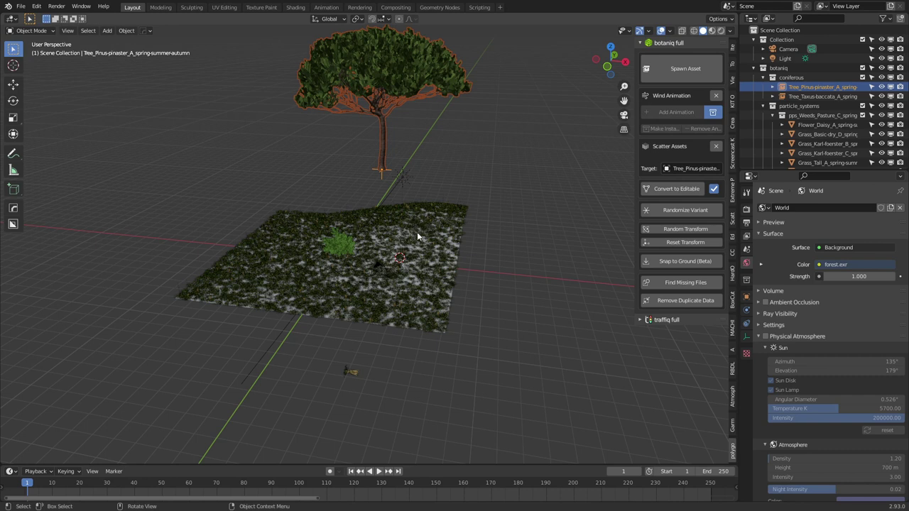
left_click(672, 261)
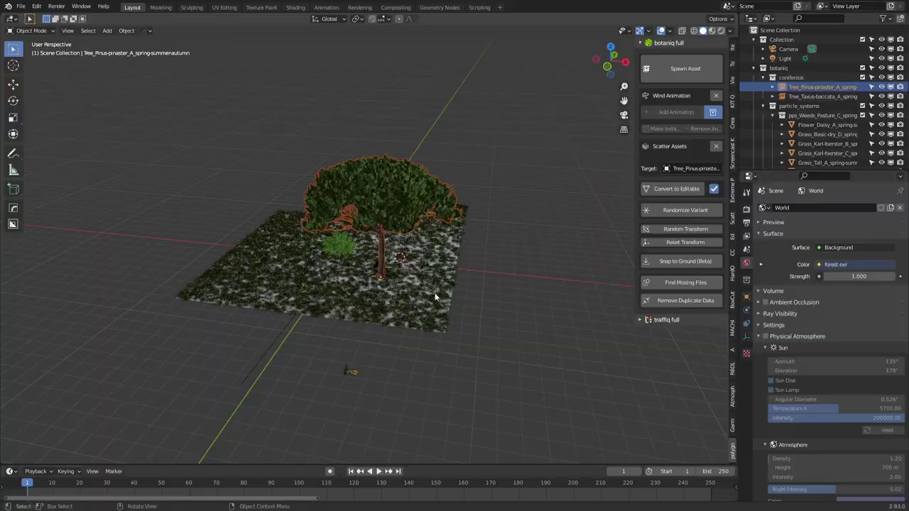
Step: Lower the Maritime Pine slightly along Z so its trunk base sinks into the ground
scroll(407, 284, "up", 8)
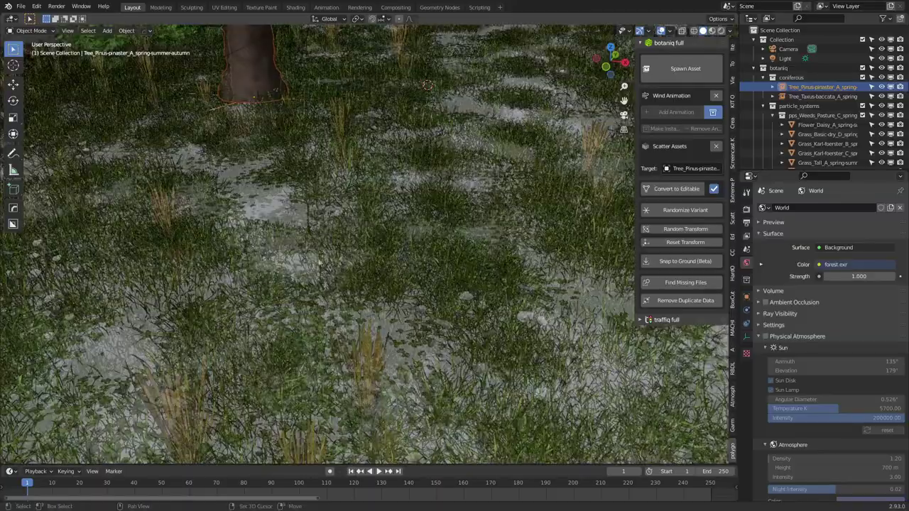
middle_click_drag(319, 262, 349, 275)
scroll(323, 300, "up", 3)
key("g")
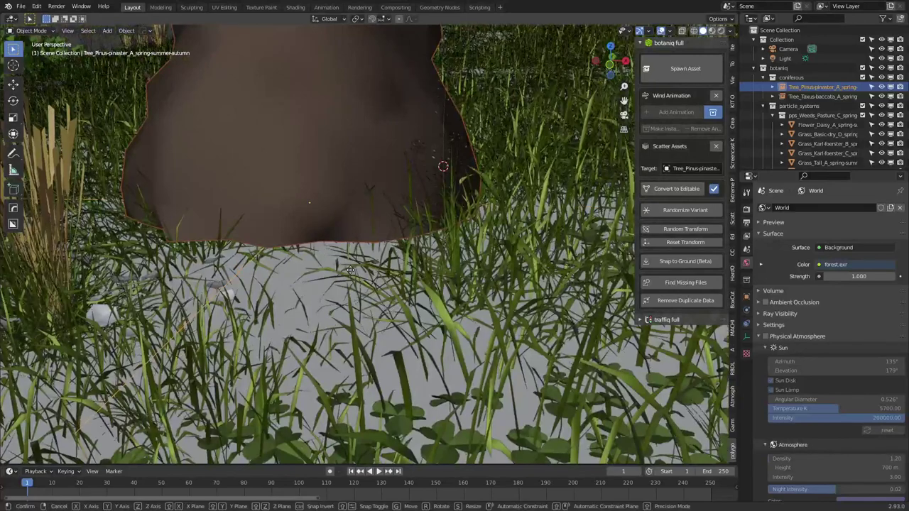
key("z")
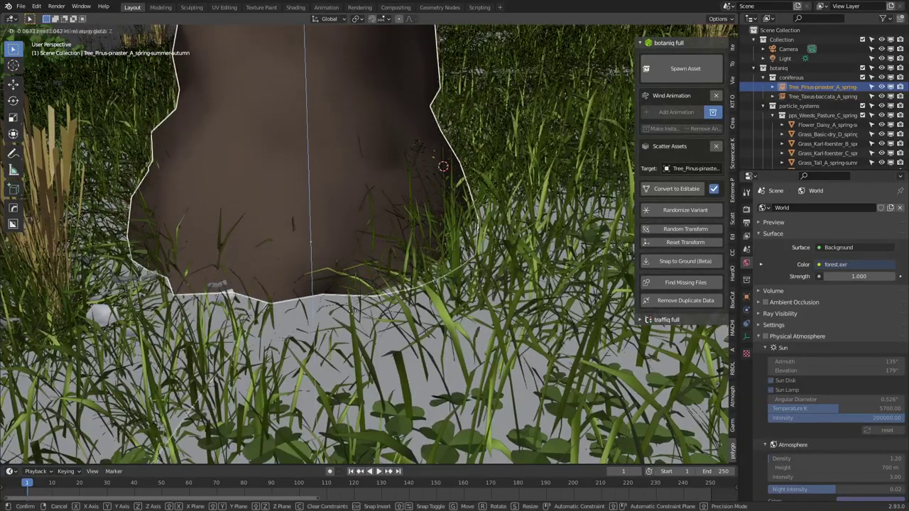
left_click(322, 300)
Step: From the top view, duplicate the Maritime Pine to the opposite corner area of the plane, rotate the copy and scale it down
scroll(322, 298, "down", 12)
middle_click_drag(322, 300, 341, 304)
key("KP_7")
key("shift+d")
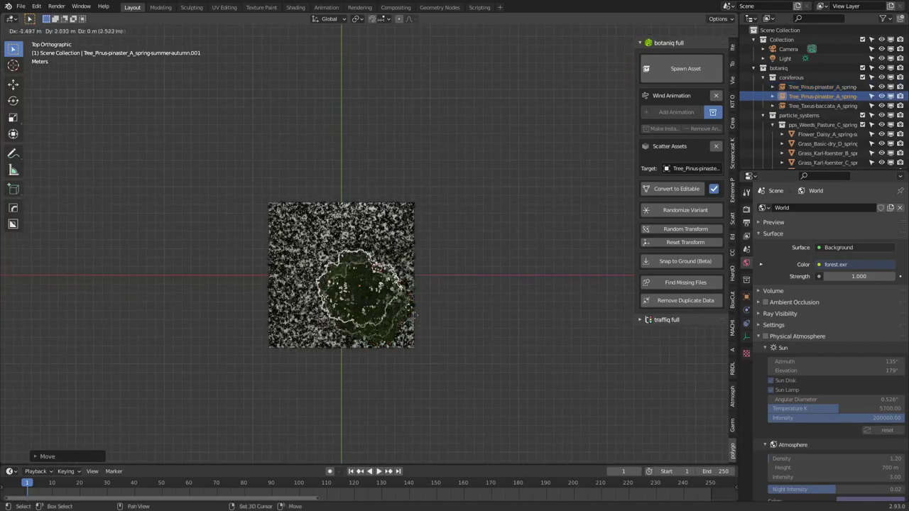
left_click(316, 253)
key("r")
left_click(380, 352)
key("s")
left_click(363, 318)
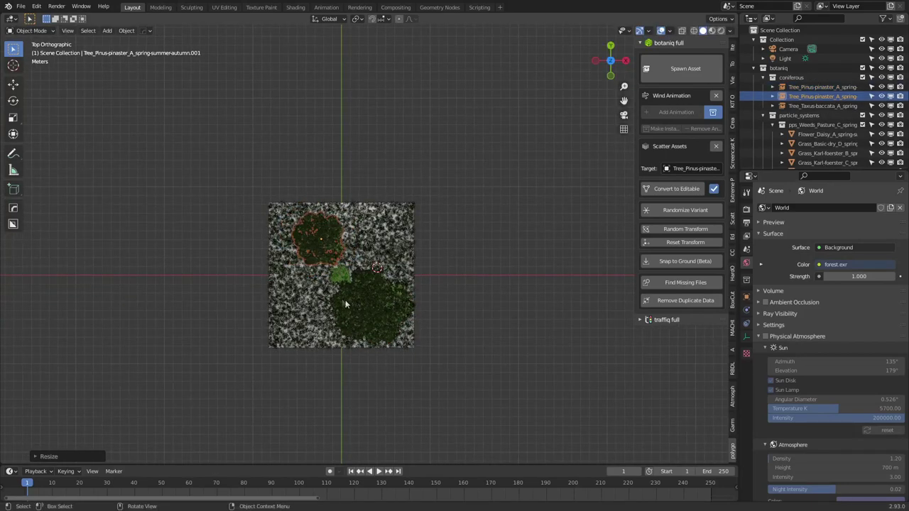
Step: Move the pine copy closer to its corner, then duplicate it to the neighbouring corner, scaled down and with a randomized variant
key("g")
left_click(391, 331)
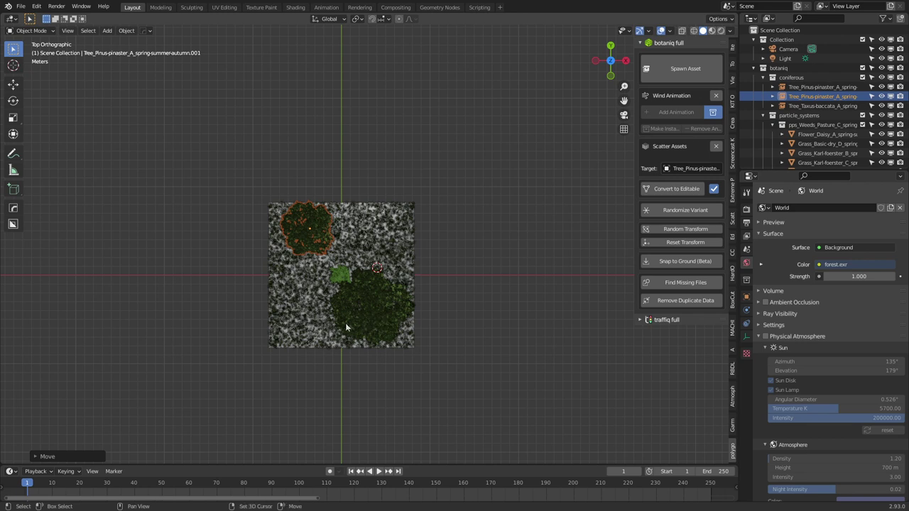
key("shift+d")
left_click(433, 309)
key("s")
left_click(464, 297)
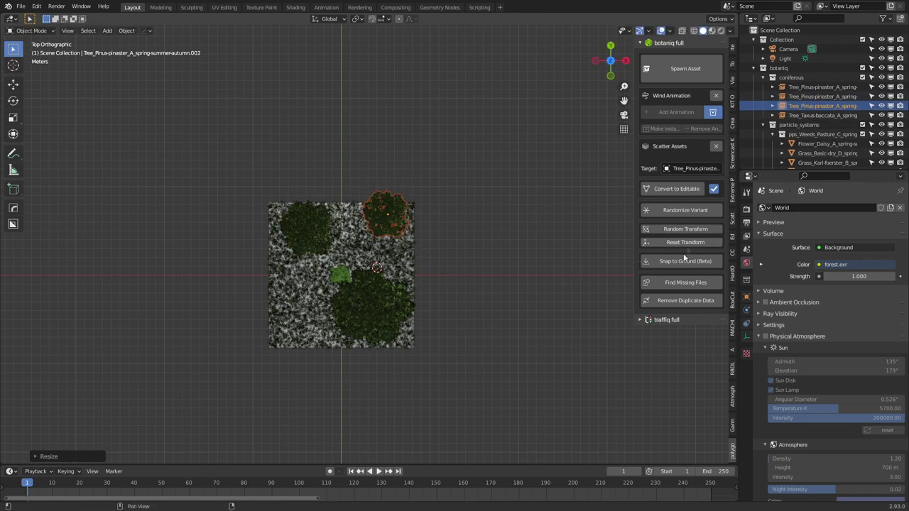
left_click(692, 212)
Step: Select all three Maritime Pines, raise them above the terrain along Z and snap them to the ground with botaniq
middle_click_drag(426, 258, 415, 220)
left_click(334, 212, "shift")
left_click(449, 180, "shift")
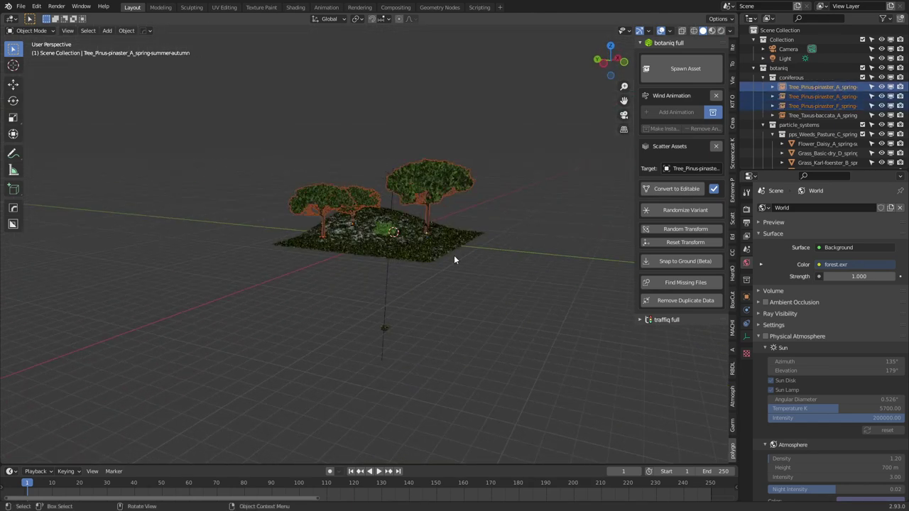
key("g")
key("z")
left_click(454, 184)
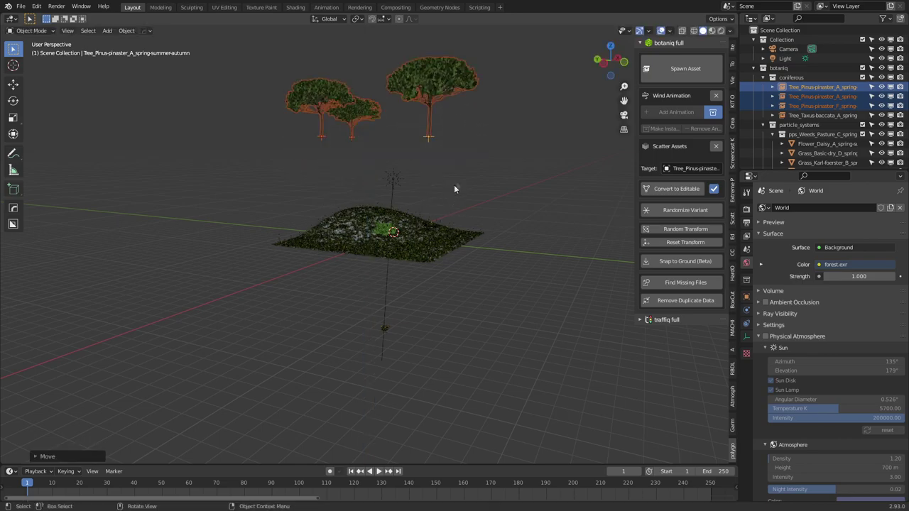
left_click(688, 263)
Step: Lower the three pines slightly along Z so their trunk bases sink into the ground
scroll(569, 281, "up", 10)
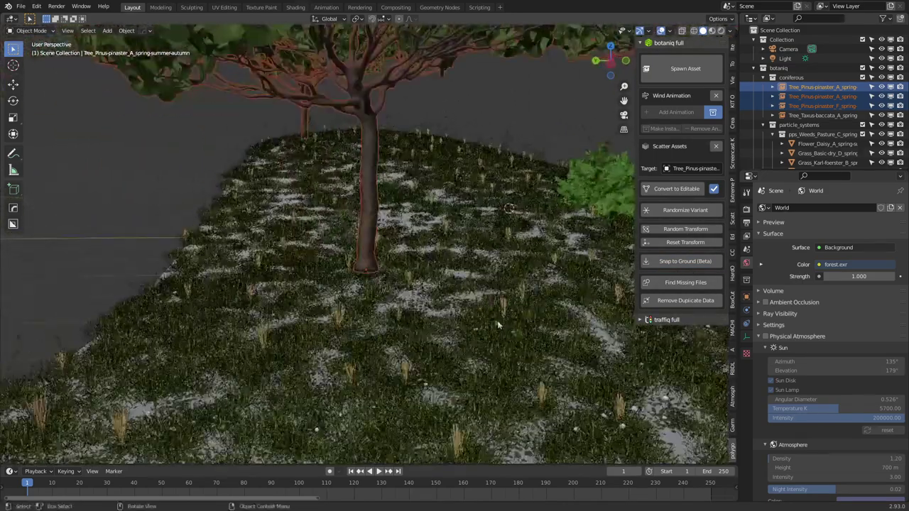
key("g")
key("z")
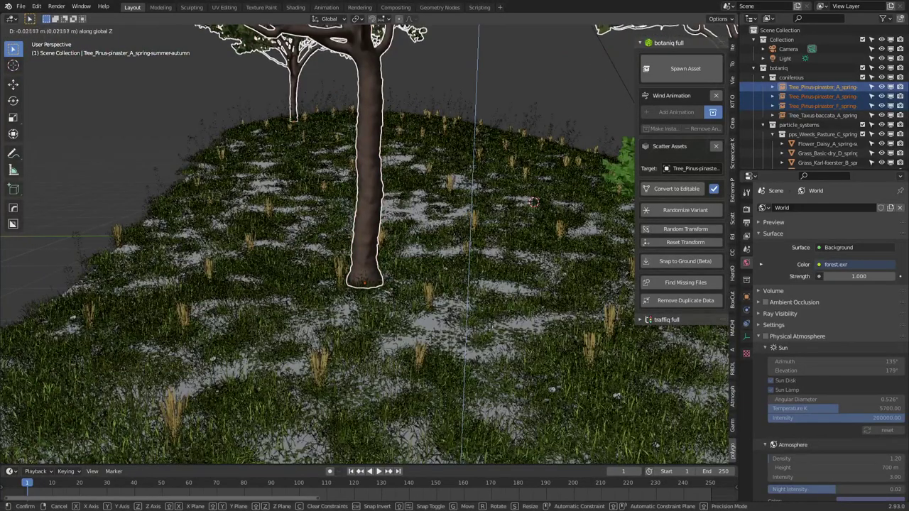
left_click(492, 348)
Step: Select only the yew, move it above the hill and snap it to the ground with botaniq
scroll(500, 320, "down", 3)
middle_click_drag(501, 320, 426, 312)
left_click(433, 235)
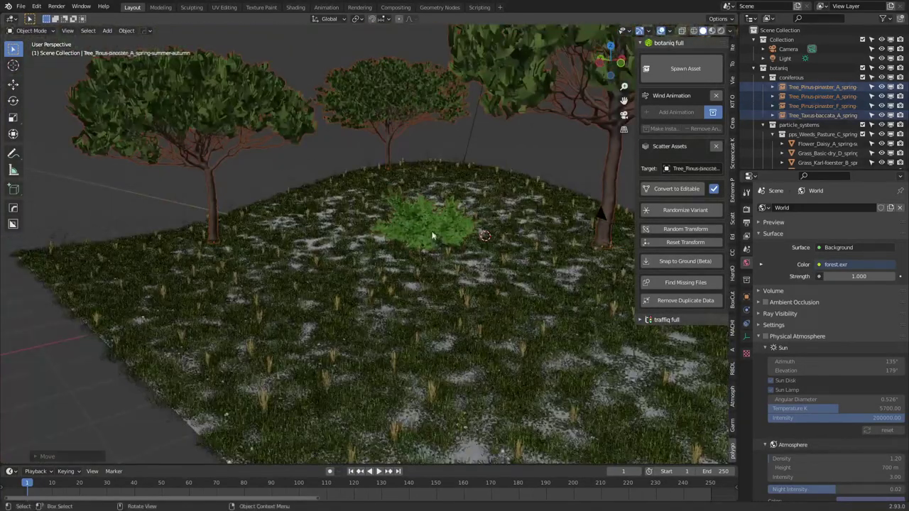
key("g")
left_click(462, 207)
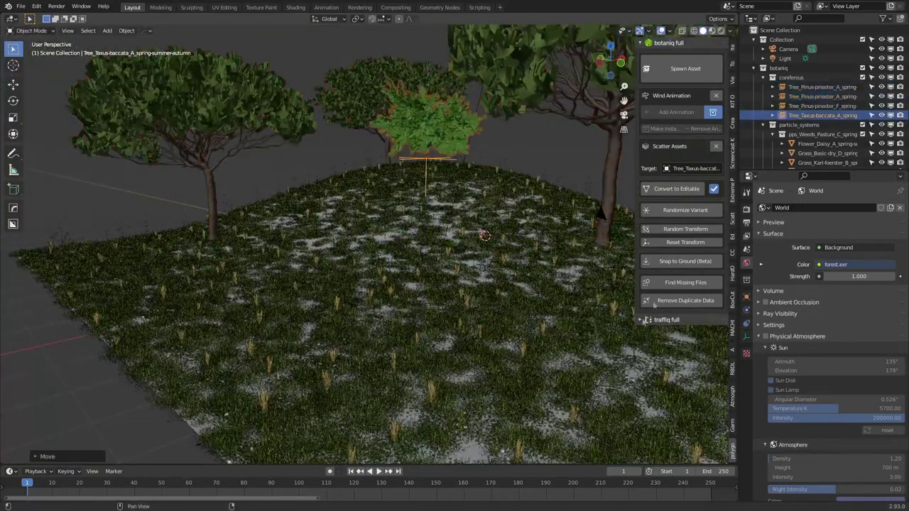
left_click(682, 262)
Step: In camera view, move the camera back until the scene fits the frame and rotate it about 3.25° around its local X axis
middle_click_drag(573, 279, 500, 291)
scroll(471, 299, "down", 5)
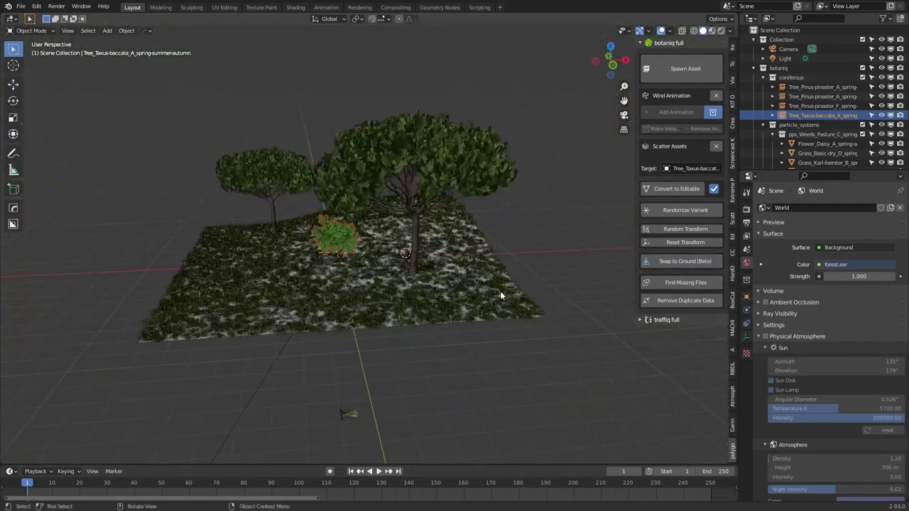
scroll(500, 291, "up", 2)
key("KP_0")
left_click(346, 329)
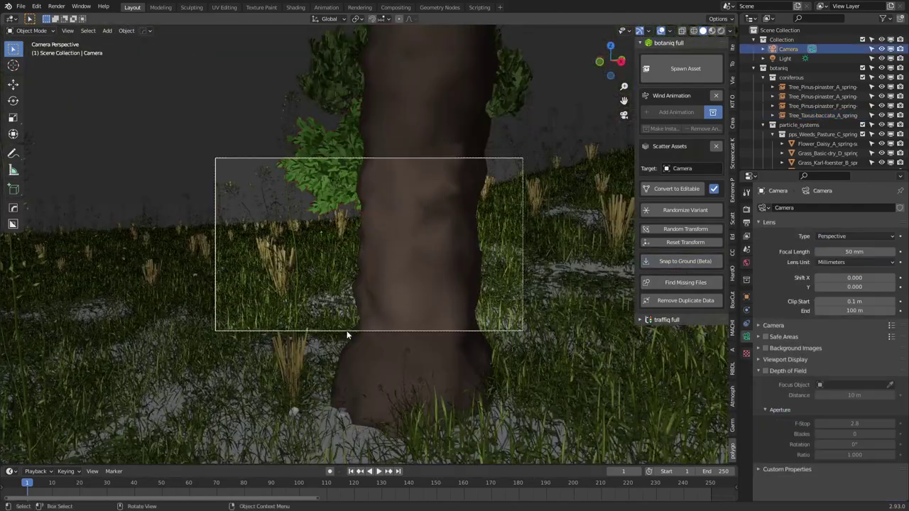
key("g")
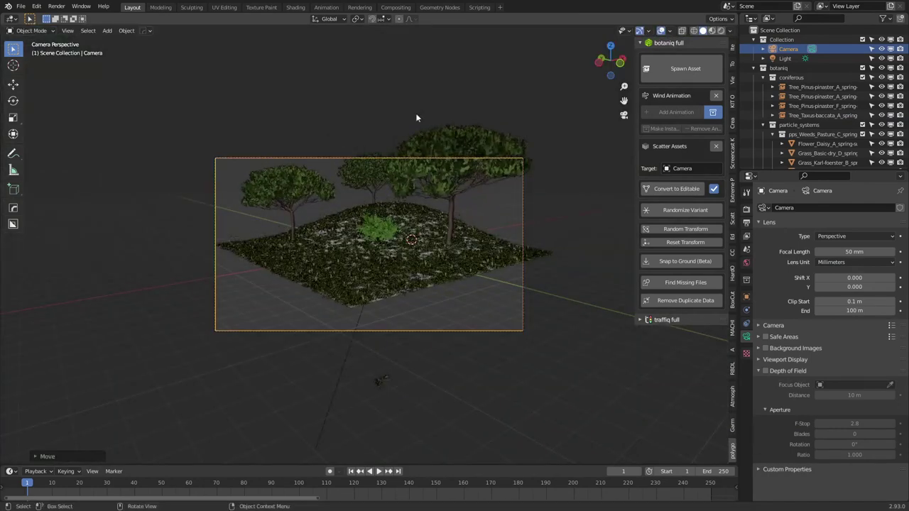
left_click(495, 276)
key("r")
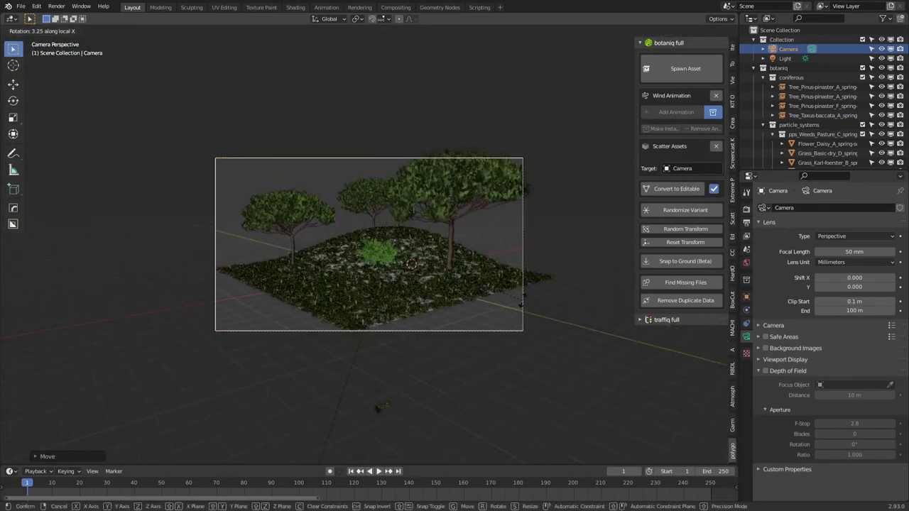
left_click(522, 304)
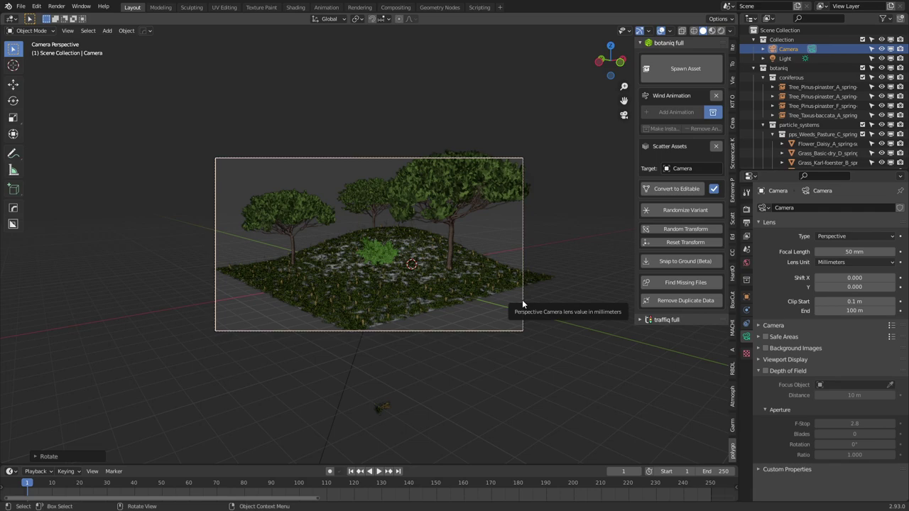
Step: Render the scene from the camera and close the render window when it finishes
key("F12")
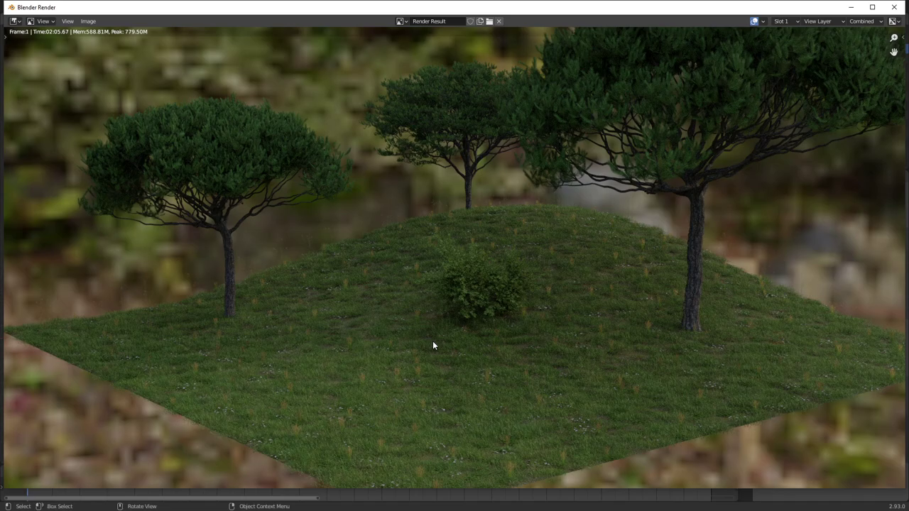
left_click(895, 8)
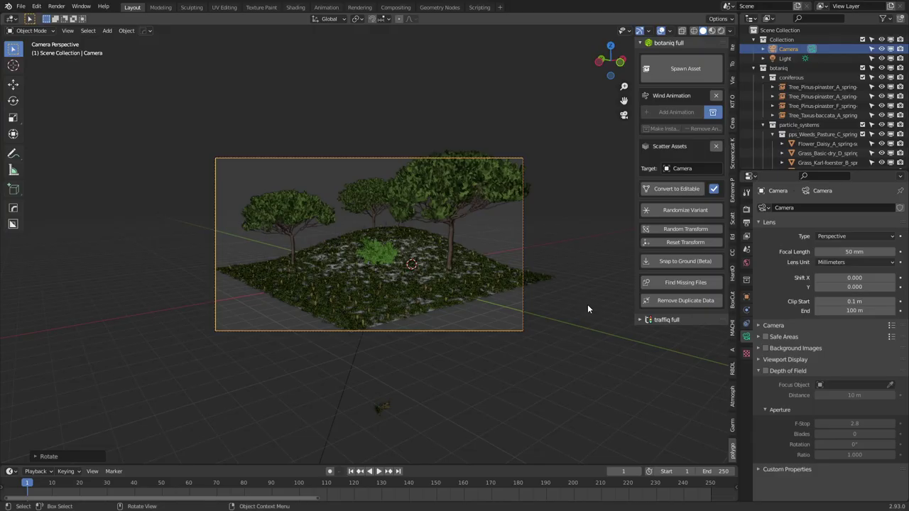